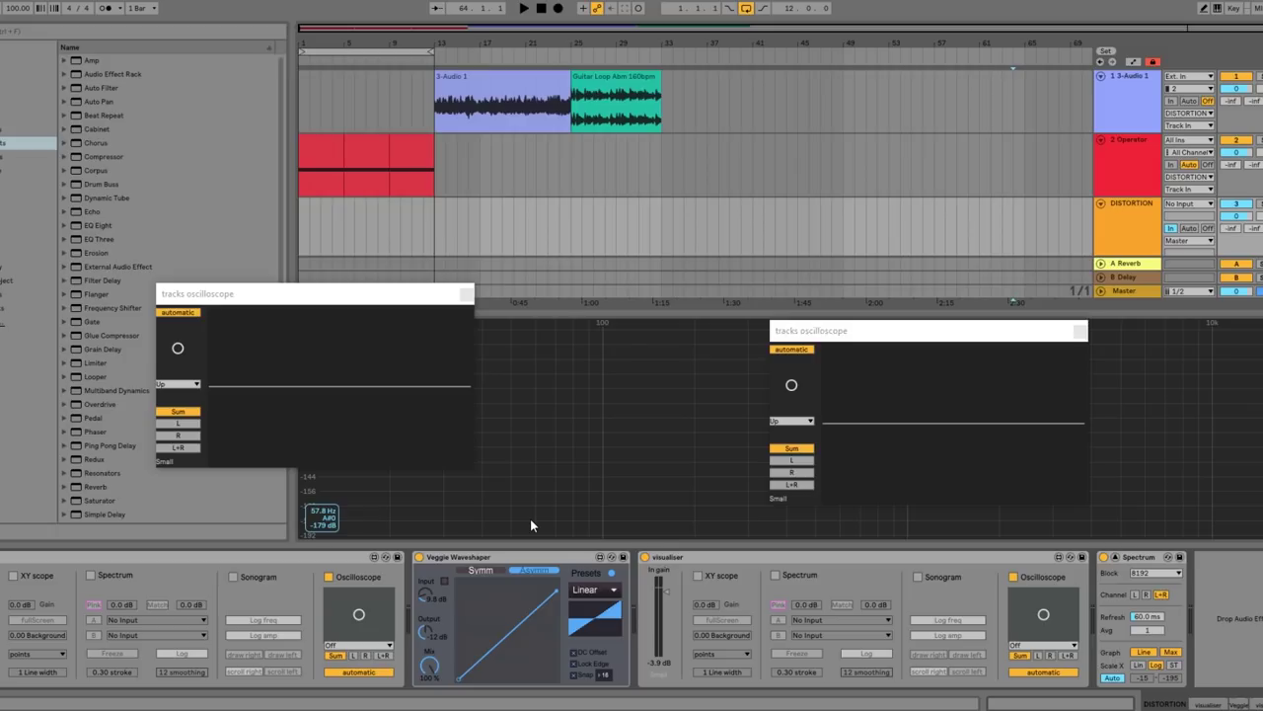
# Reposition the two oscilloscope windows over the arrangement, start playback of the Operator sine and show the DISTORTION track's devices
pyautogui.click(492, 554)
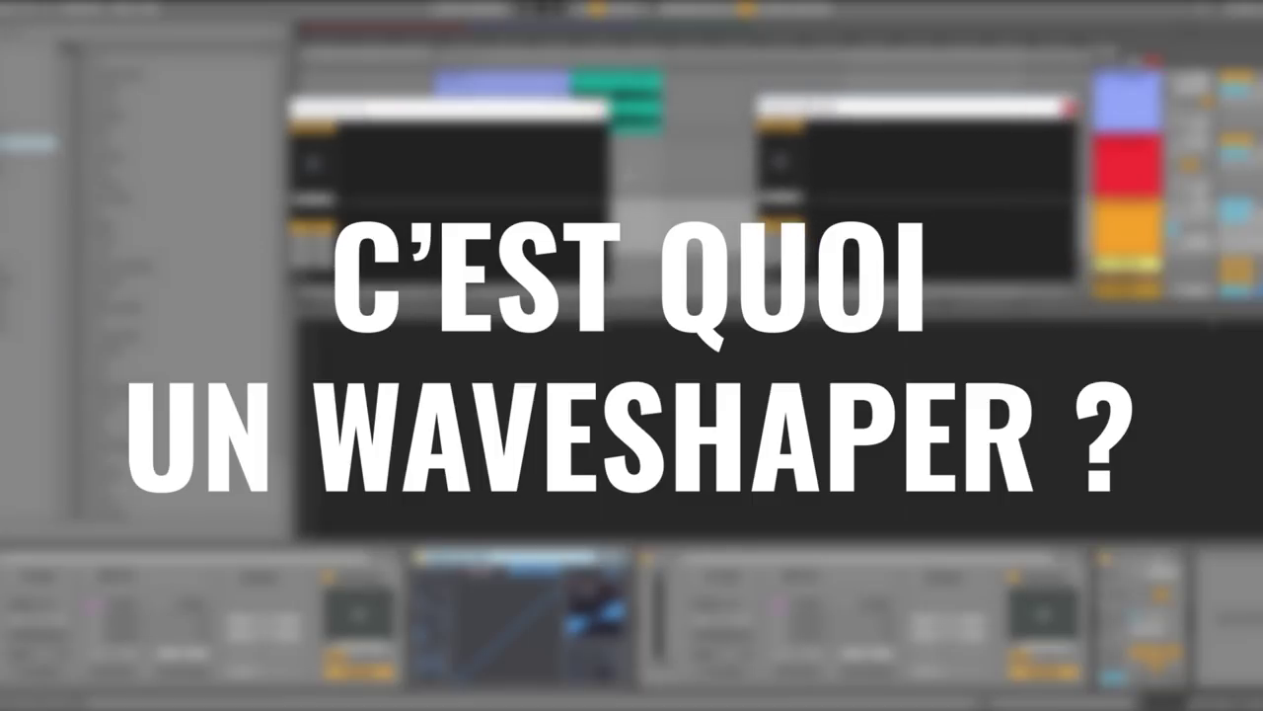
pyautogui.moveTo(492, 109); pyautogui.dragTo(498, 188)
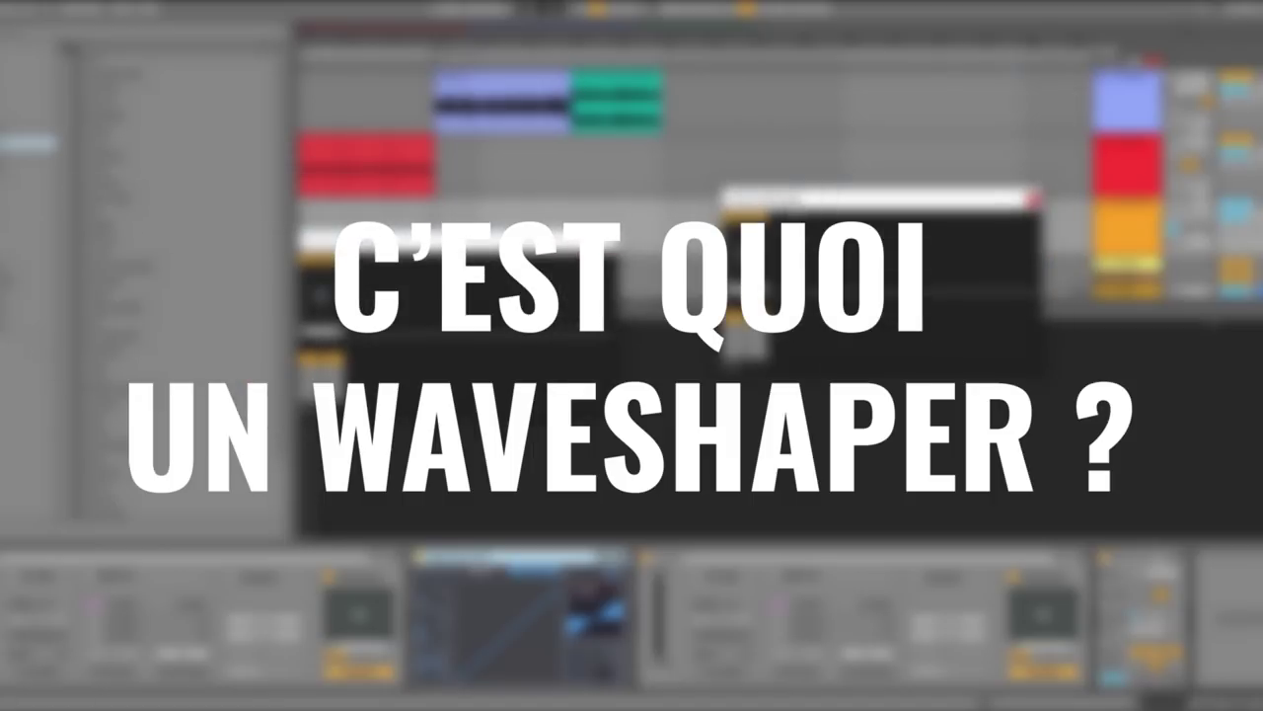
pyautogui.press('space')
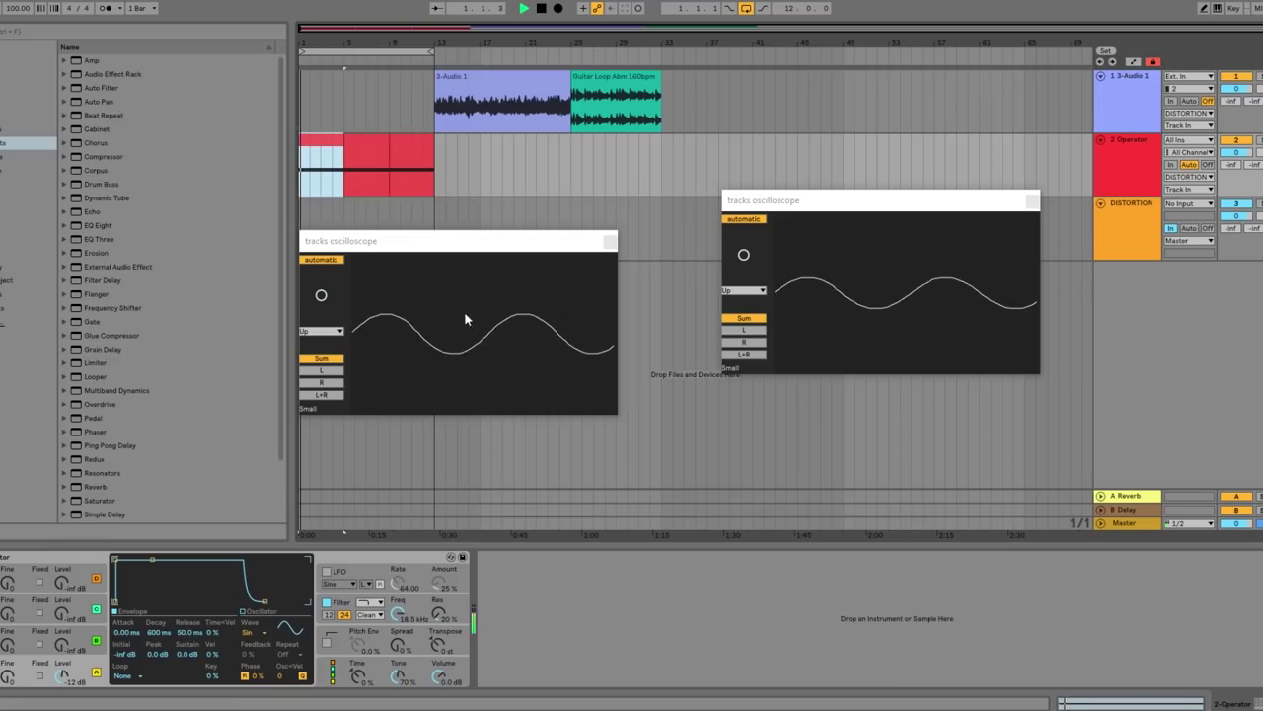
pyautogui.click(1125, 227)
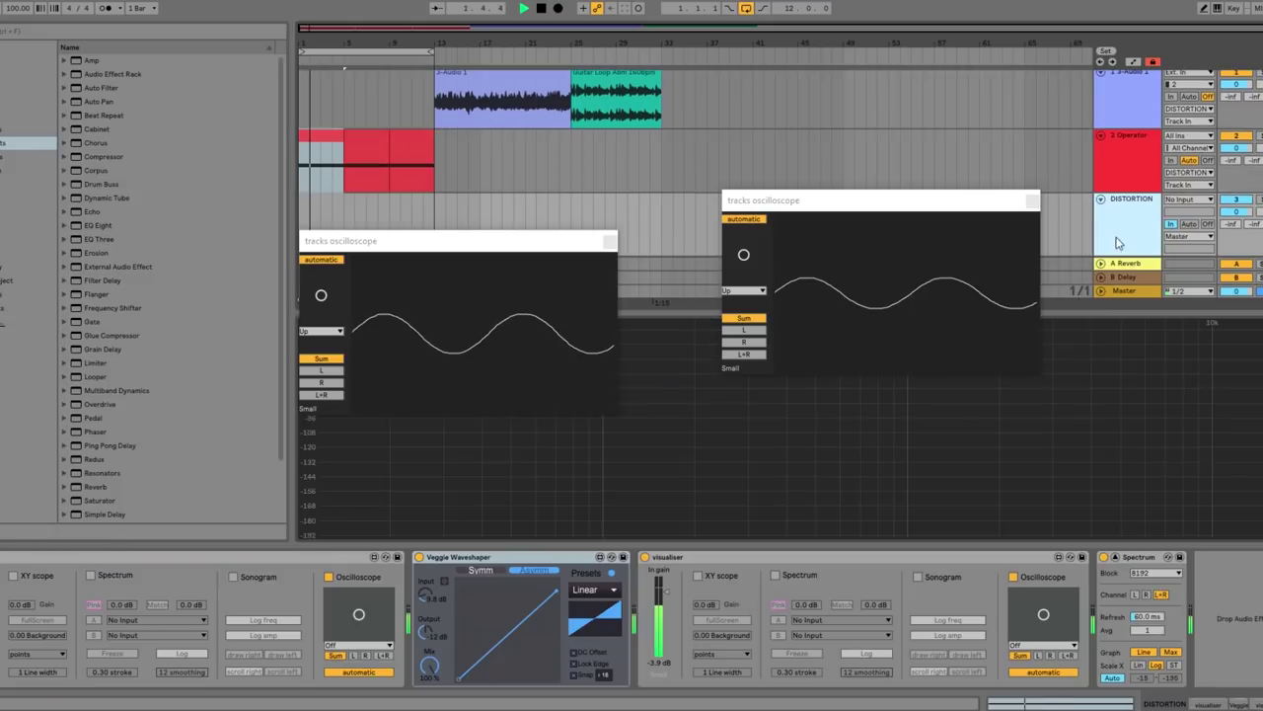
# Bend the Veggie Waveshaper transfer curve into a multi-point zigzag during playback, and reset it with the Linear preset
pyautogui.moveTo(523, 623)
pyautogui.mouseDown()
pyautogui.moveTo(533, 598)
pyautogui.moveTo(485, 620)
pyautogui.moveTo(518, 619)
pyautogui.moveTo(551, 593)
pyautogui.moveTo(542, 620)
pyautogui.mouseUp()
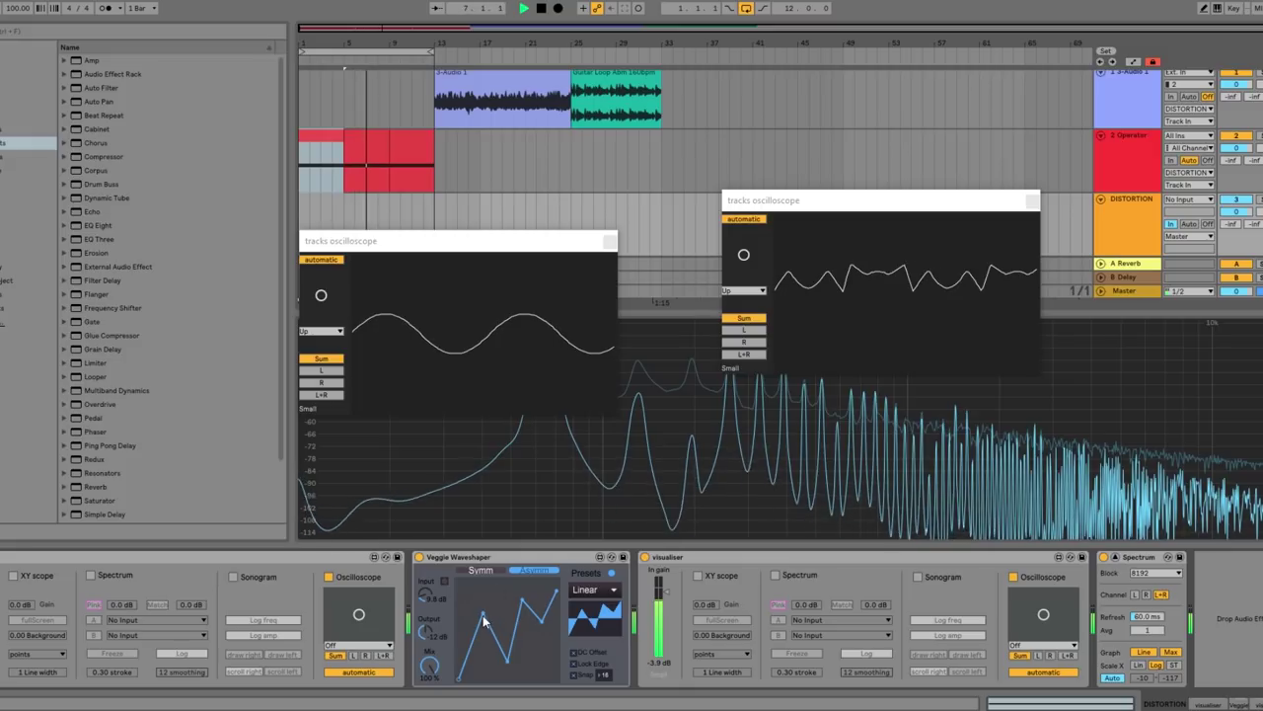
pyautogui.click(593, 589)
pyautogui.click(593, 606)
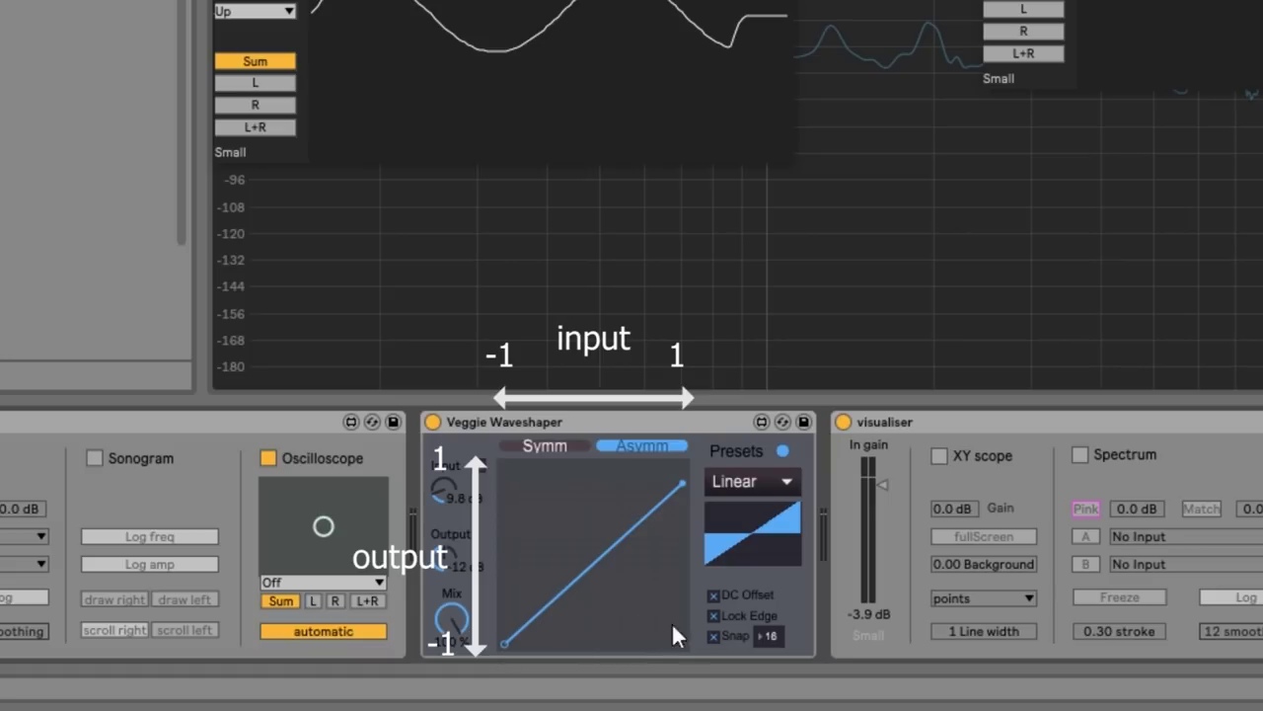
# Invert the waveshaper's straight line into a falling diagonal, play the sine through it and restore the rising diagonal
pyautogui.moveTo(684, 484)
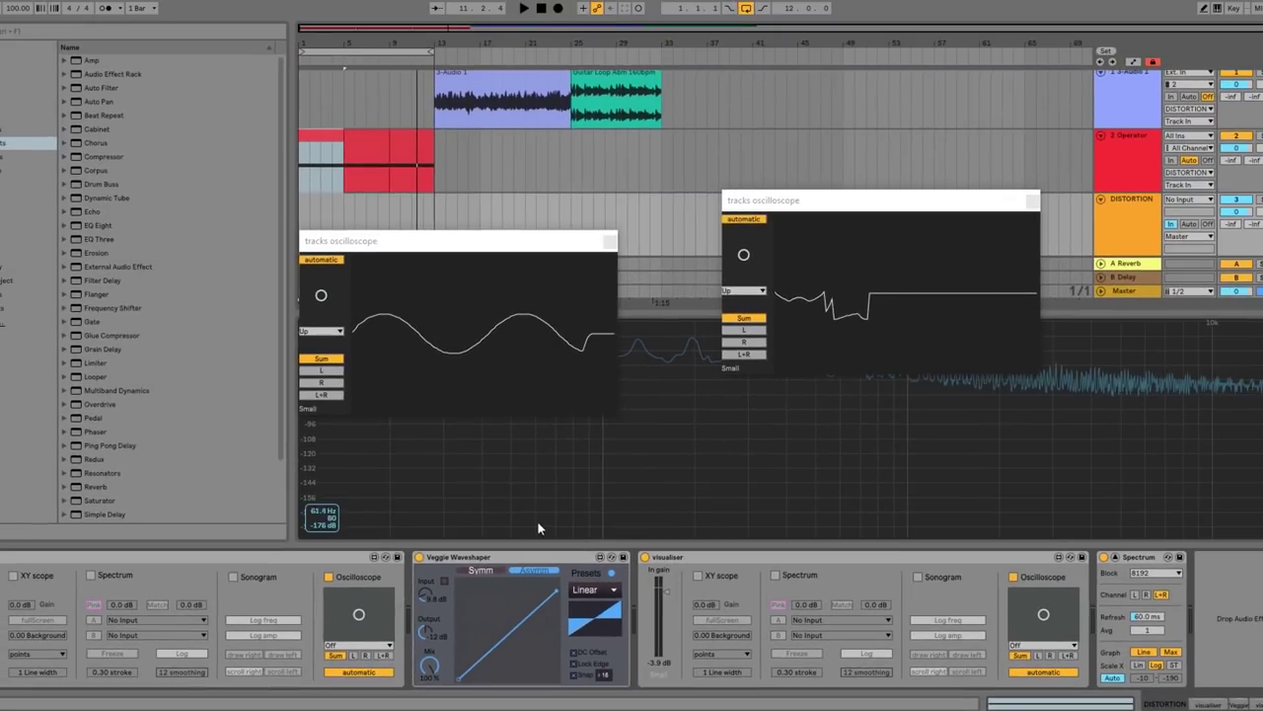
pyautogui.press('space')
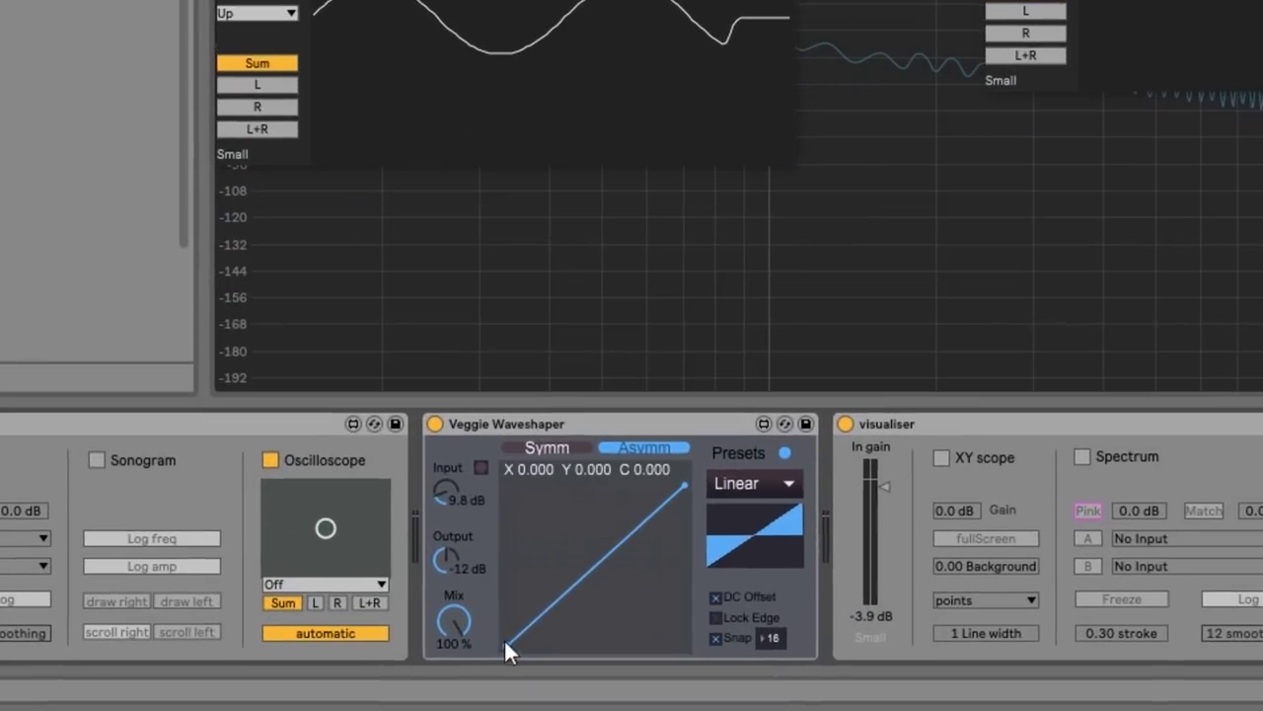
pyautogui.moveTo(503, 638); pyautogui.dragTo(698, 681)
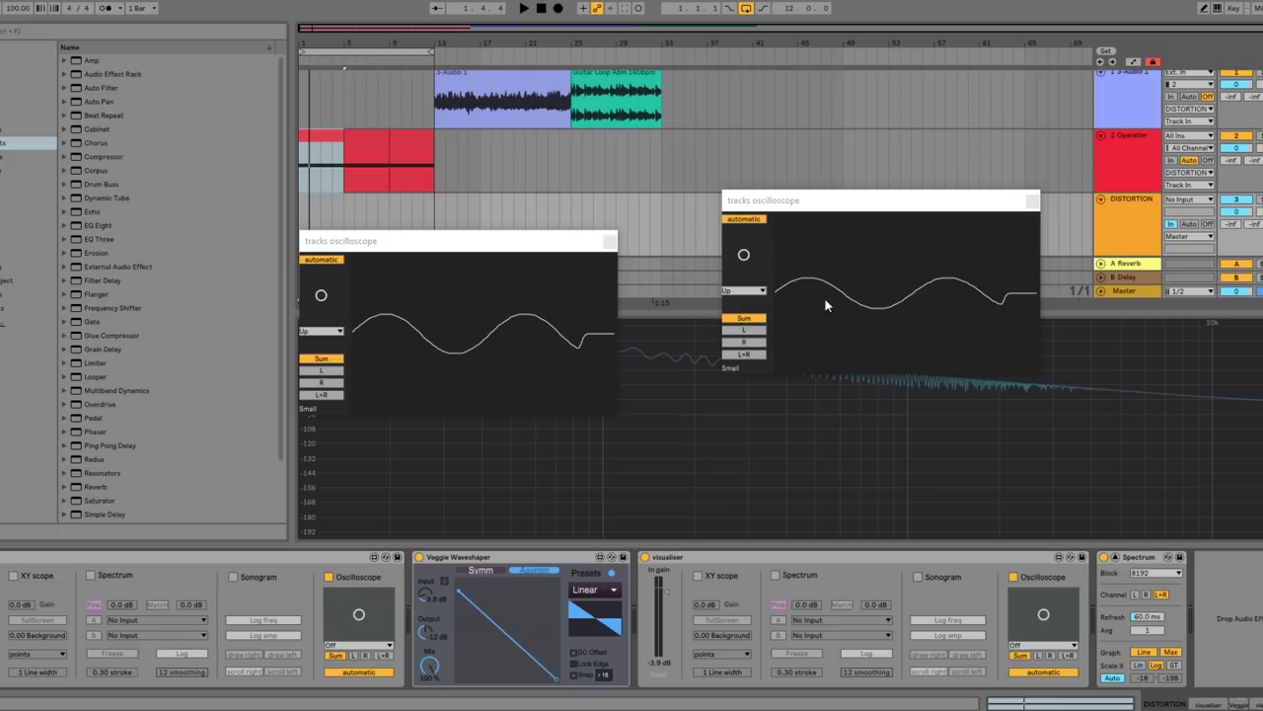
pyautogui.moveTo(458, 591); pyautogui.dragTo(457, 613)
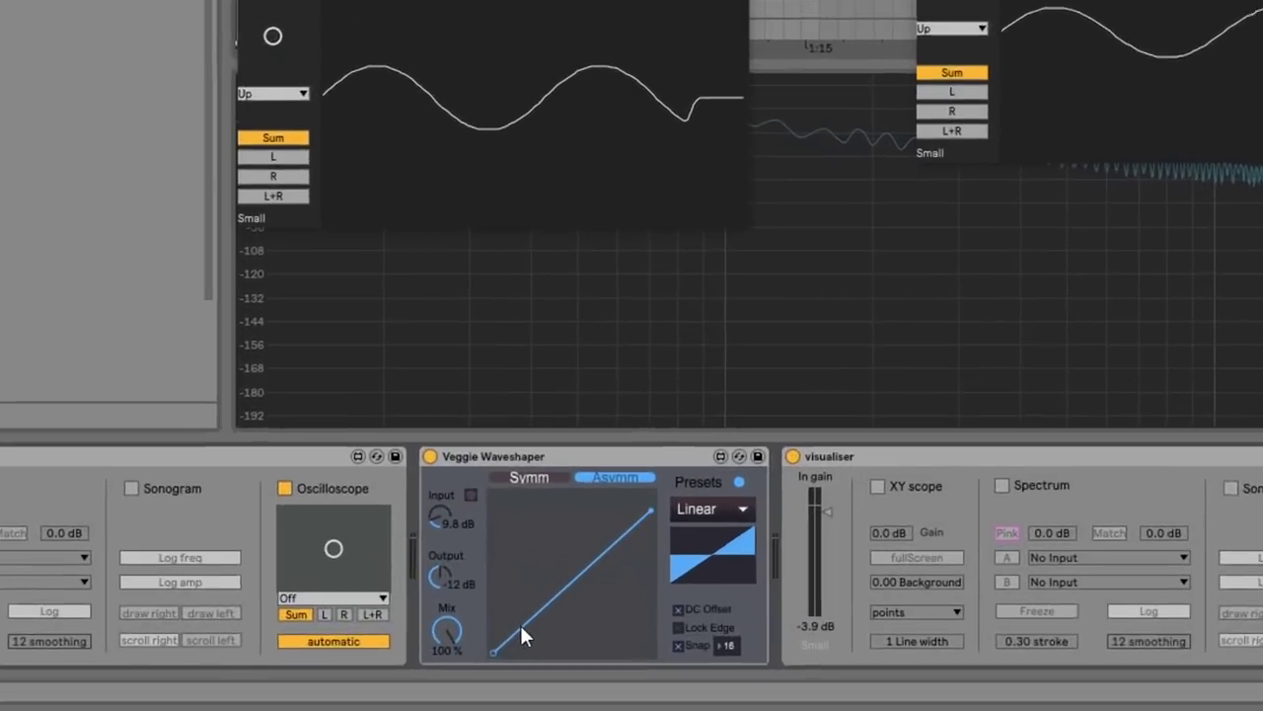
# Add points near both ends of the linear curve to flatten its lowest and highest sections into a hard-clipping shape
pyautogui.moveTo(478, 660); pyautogui.dragTo(475, 689)
pyautogui.moveTo(533, 661); pyautogui.dragTo(553, 656)
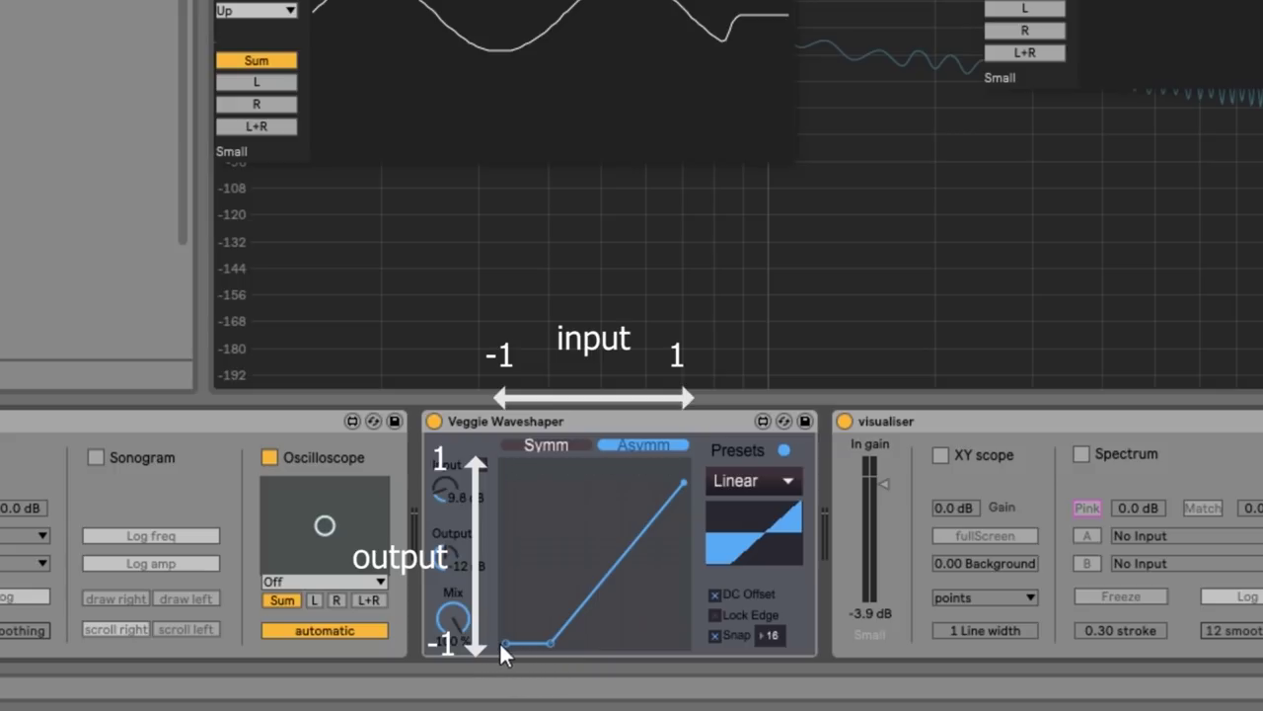
pyautogui.moveTo(647, 523); pyautogui.dragTo(643, 466)
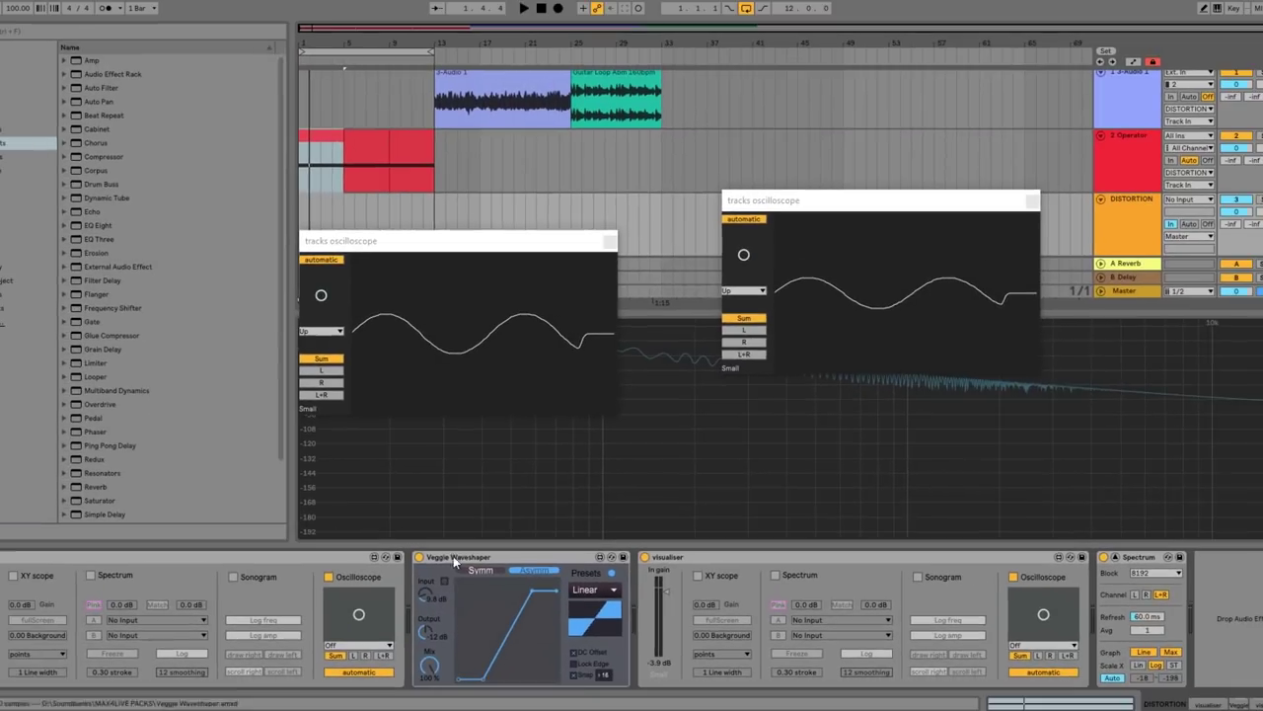
# Play the sine through the hard-clipping curve, sweeping the waveshaper's input gain down to -7.4 dB and up to 14 dB
pyautogui.press('space')
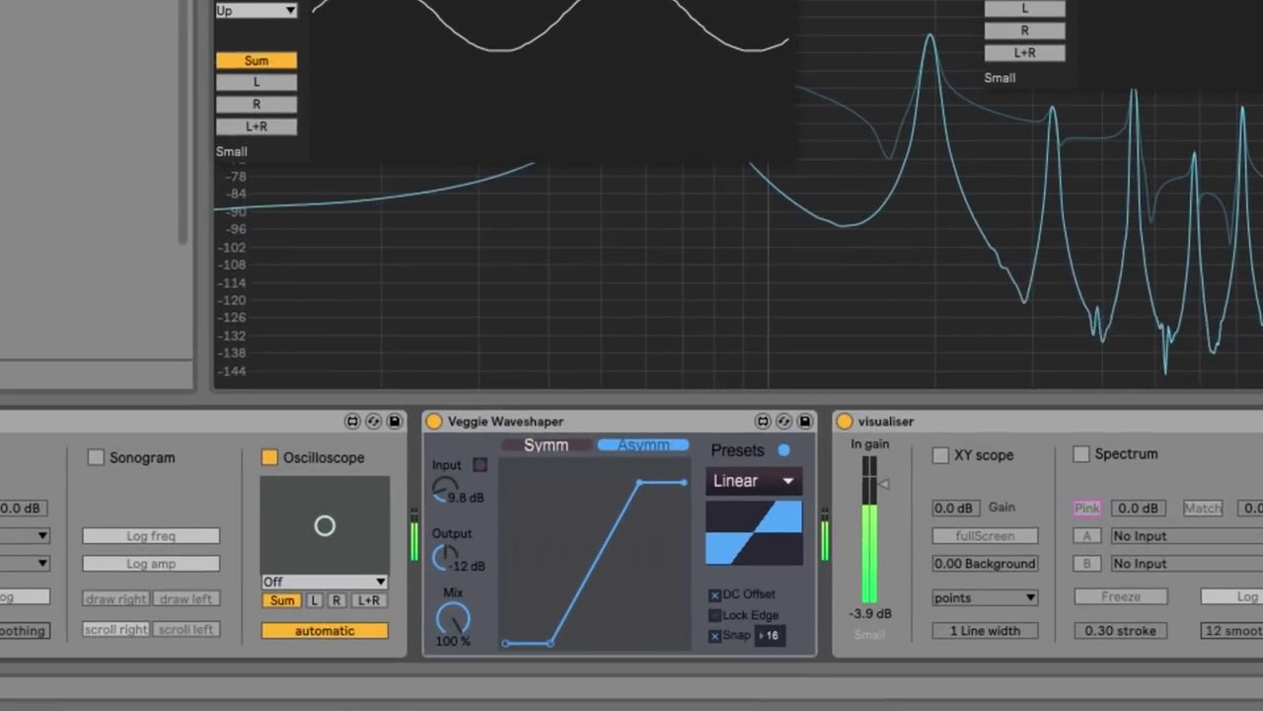
pyautogui.moveTo(445, 489); pyautogui.dragTo(445, 524)
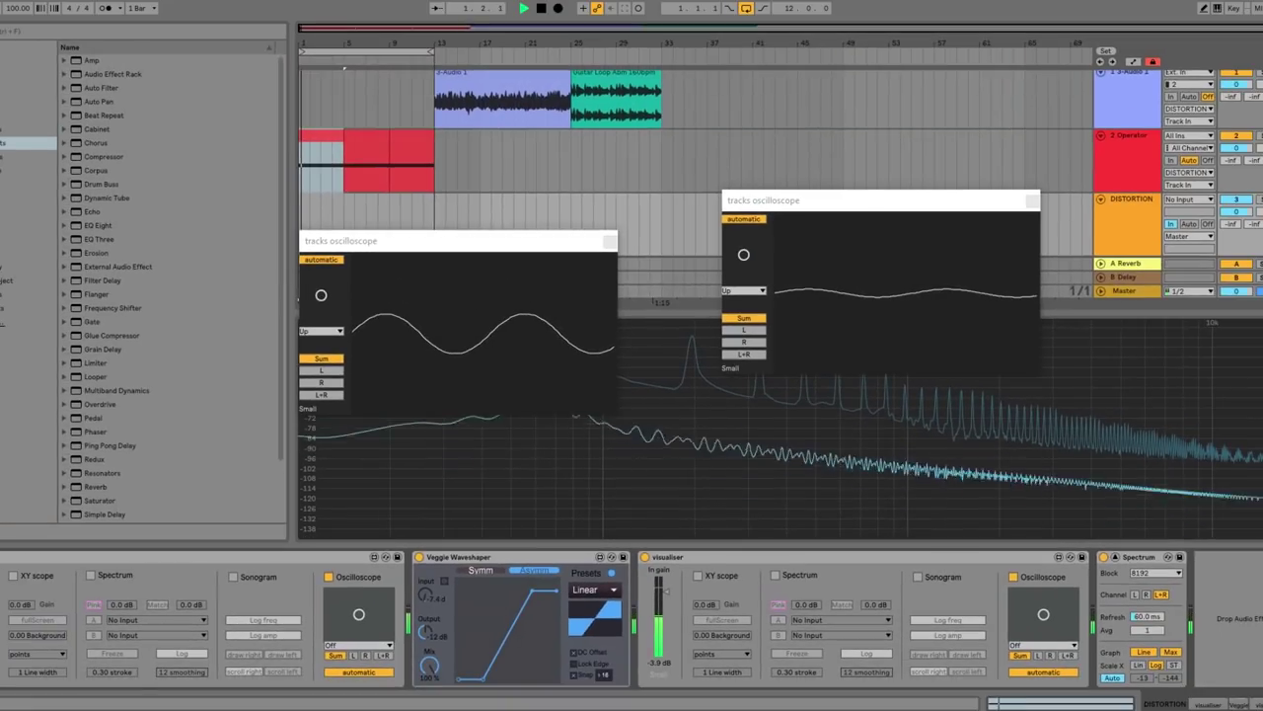
pyautogui.moveTo(426, 595); pyautogui.dragTo(428, 565)
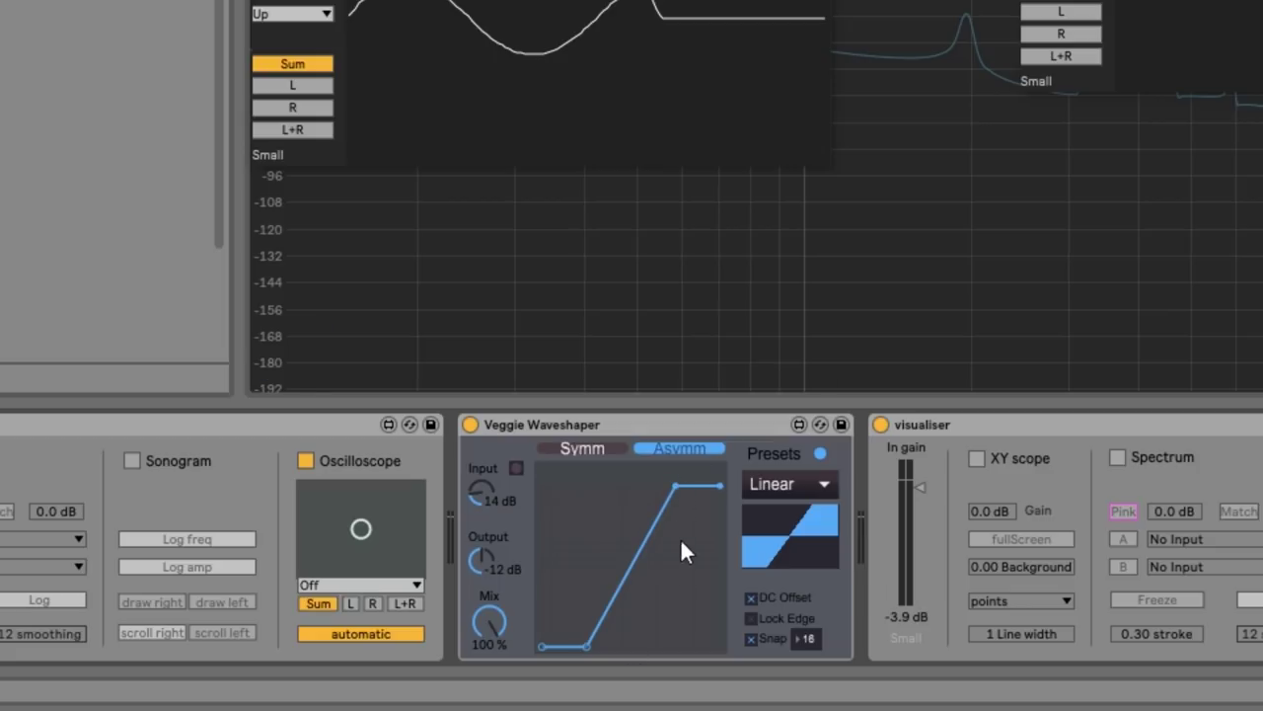
# Load the waveshaper's Soft preset and set its input gain to 15 dB
pyautogui.click(802, 484)
pyautogui.click(789, 534)
pyautogui.moveTo(668, 524)
pyautogui.mouseDown()
pyautogui.moveTo(668, 485)
pyautogui.moveTo(668, 544)
pyautogui.moveTo(668, 530)
pyautogui.mouseUp()
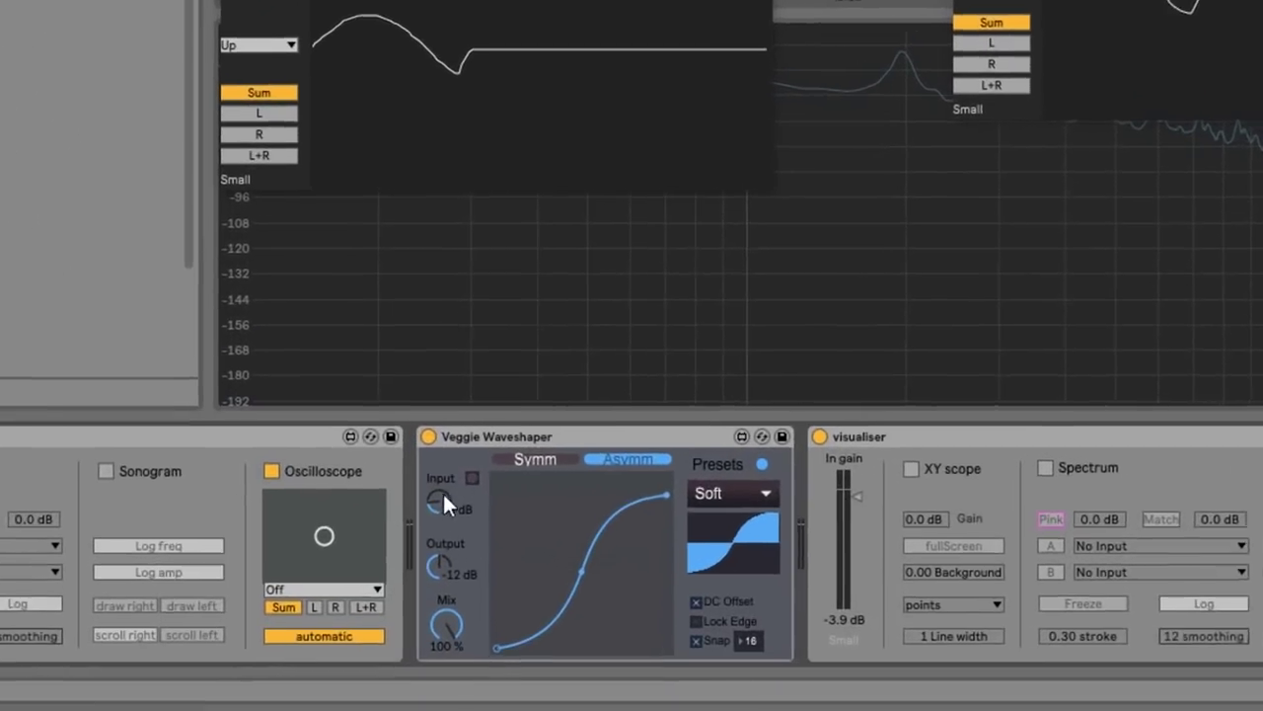
pyautogui.moveTo(425, 594); pyautogui.dragTo(425, 563)
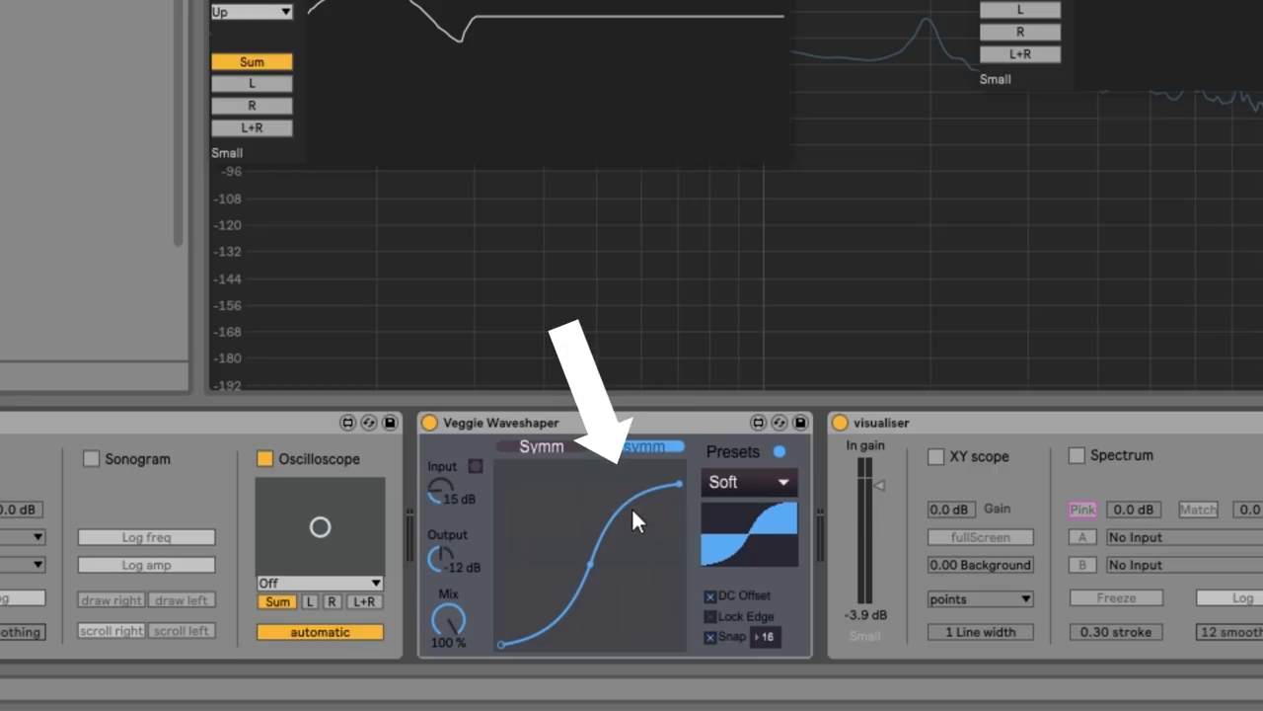
# Adjust the curvature of both halves of the Soft transfer curve to make the S-shape steeper
pyautogui.moveTo(623, 510)
pyautogui.mouseDown()
pyautogui.moveTo(625, 488)
pyautogui.moveTo(624, 510)
pyautogui.mouseUp()
pyautogui.moveTo(542, 598)
pyautogui.mouseDown()
pyautogui.moveTo(542, 613)
pyautogui.moveTo(542, 598)
pyautogui.mouseUp()
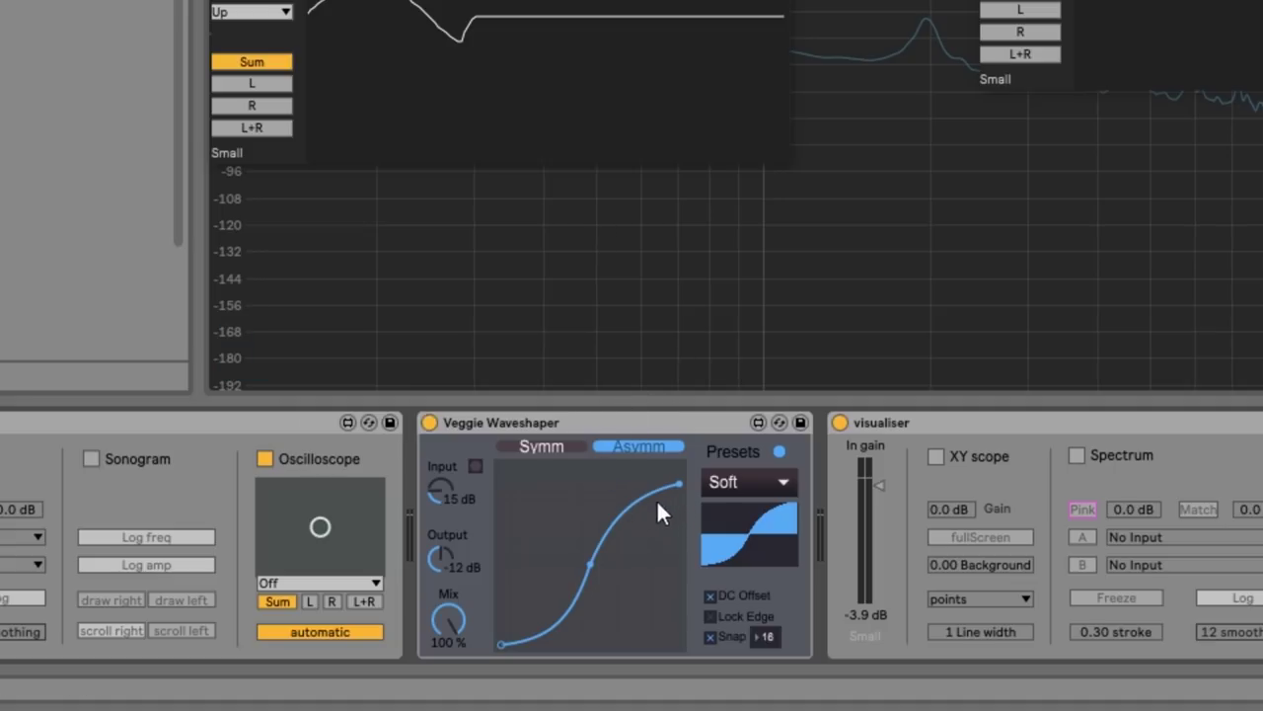
pyautogui.moveTo(557, 597)
pyautogui.mouseDown()
pyautogui.moveTo(557, 610)
pyautogui.moveTo(560, 599)
pyautogui.mouseUp()
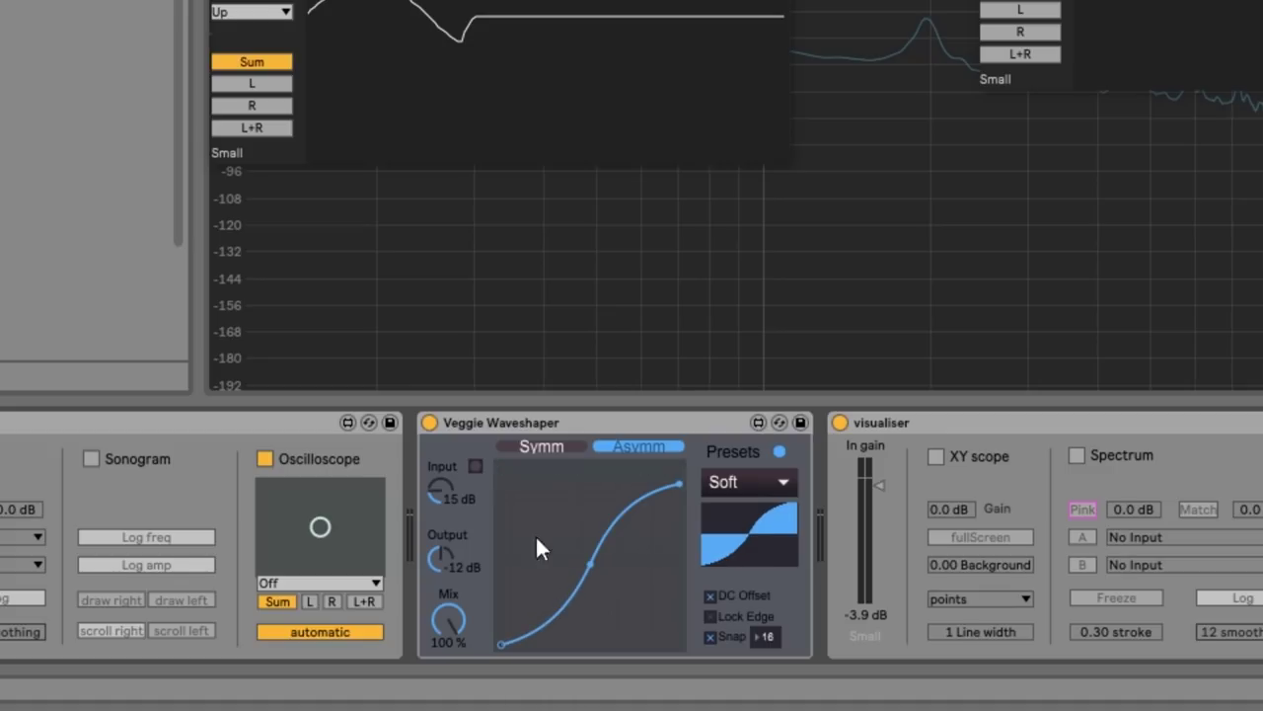
pyautogui.moveTo(630, 533); pyautogui.dragTo(599, 515)
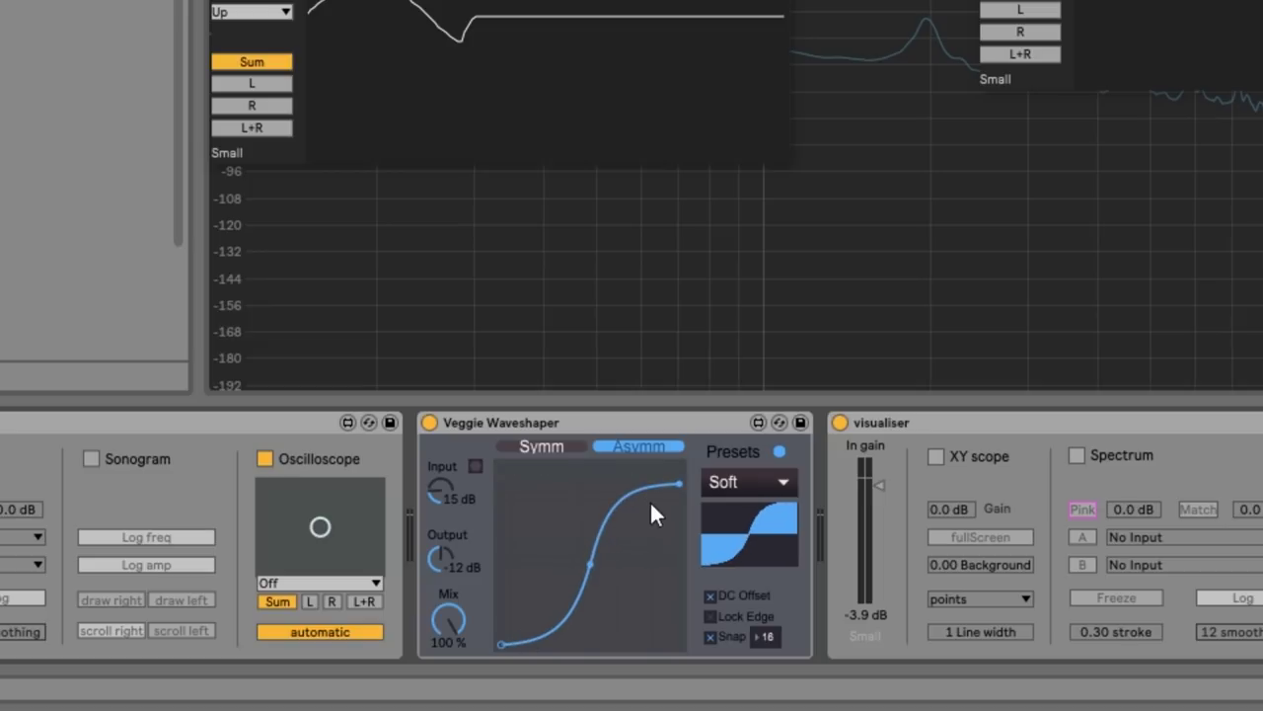
# Set the input gain to 22 dB and steepen both halves of the curve into a vertical step at X 0.500
pyautogui.moveTo(442, 494); pyautogui.dragTo(442, 483)
pyautogui.moveTo(632, 526); pyautogui.dragTo(631, 501)
pyautogui.moveTo(565, 584); pyautogui.dragTo(565, 622)
pyautogui.moveTo(614, 516); pyautogui.dragTo(614, 493)
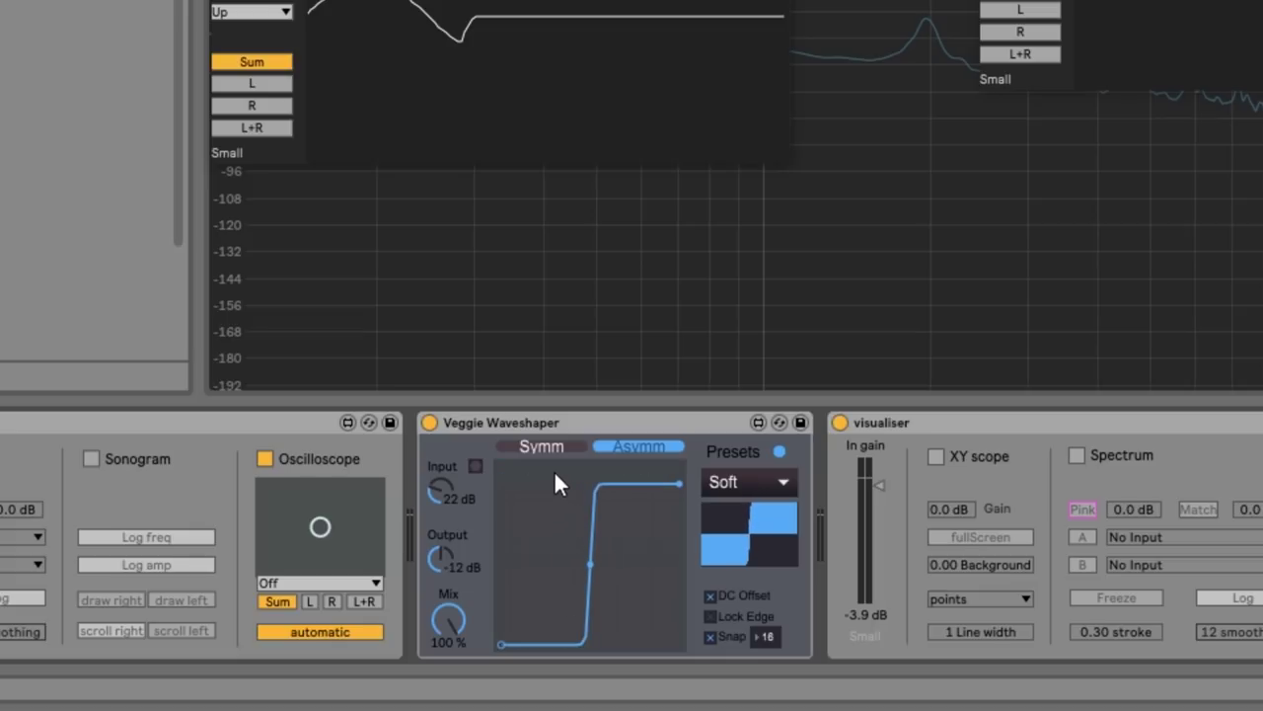
pyautogui.moveTo(596, 484); pyautogui.dragTo(574, 475)
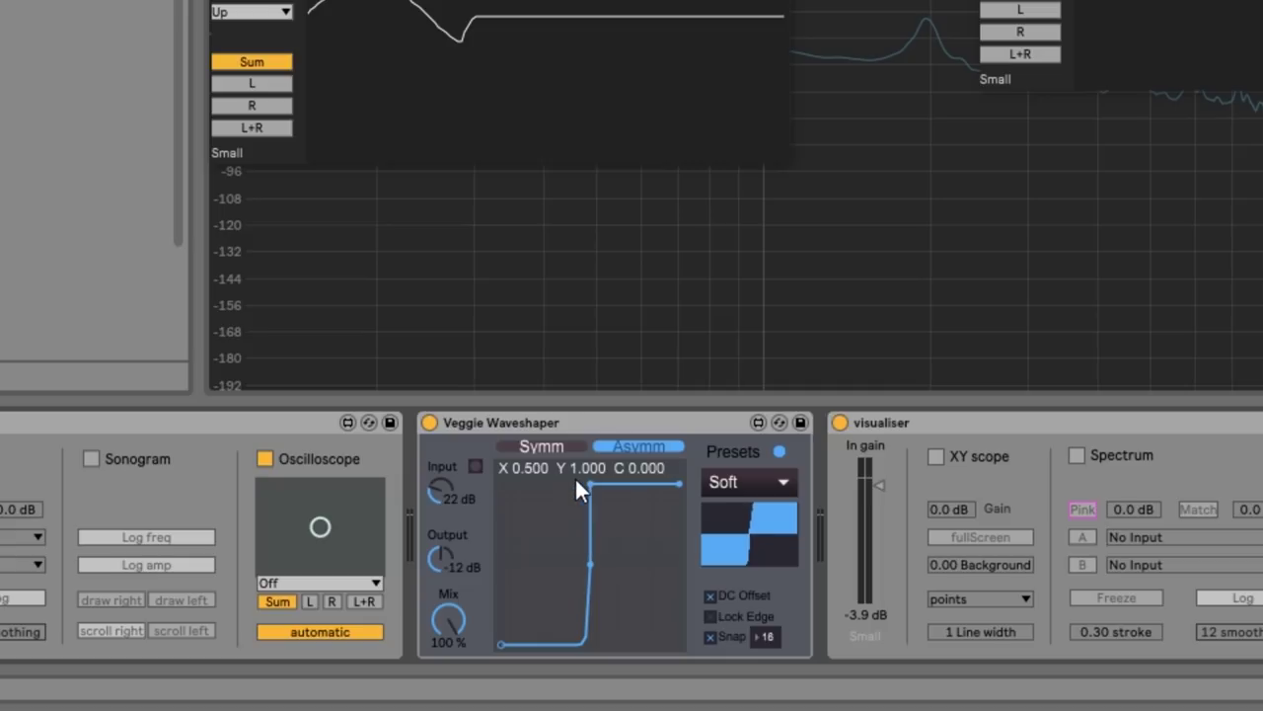
pyautogui.moveTo(581, 640); pyautogui.dragTo(604, 641)
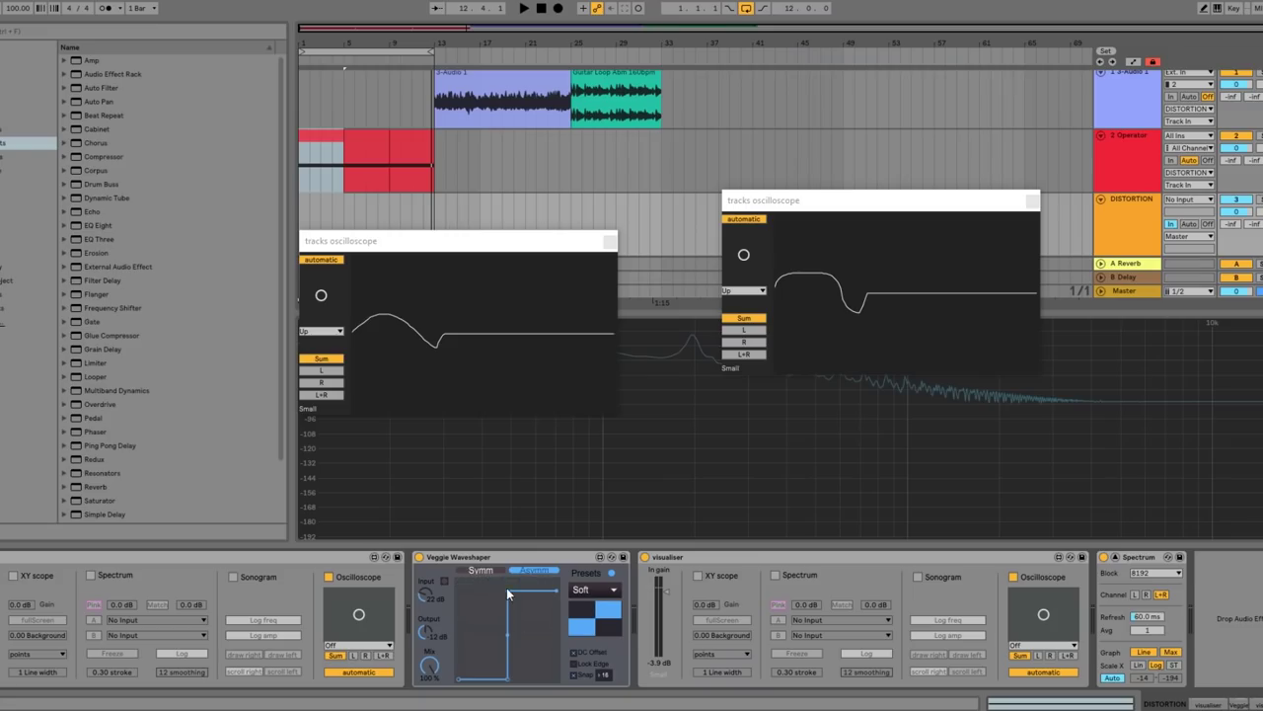
# Delete the added corner points of the vertical step and bend both halves back into a gentle S-curve
pyautogui.keyDown('shift'); pyautogui.click(507, 591); pyautogui.keyUp('shift')
pyautogui.moveTo(511, 688); pyautogui.dragTo(520, 613)
pyautogui.moveTo(500, 677); pyautogui.dragTo(498, 657)
pyautogui.moveTo(520, 613); pyautogui.dragTo(521, 604)
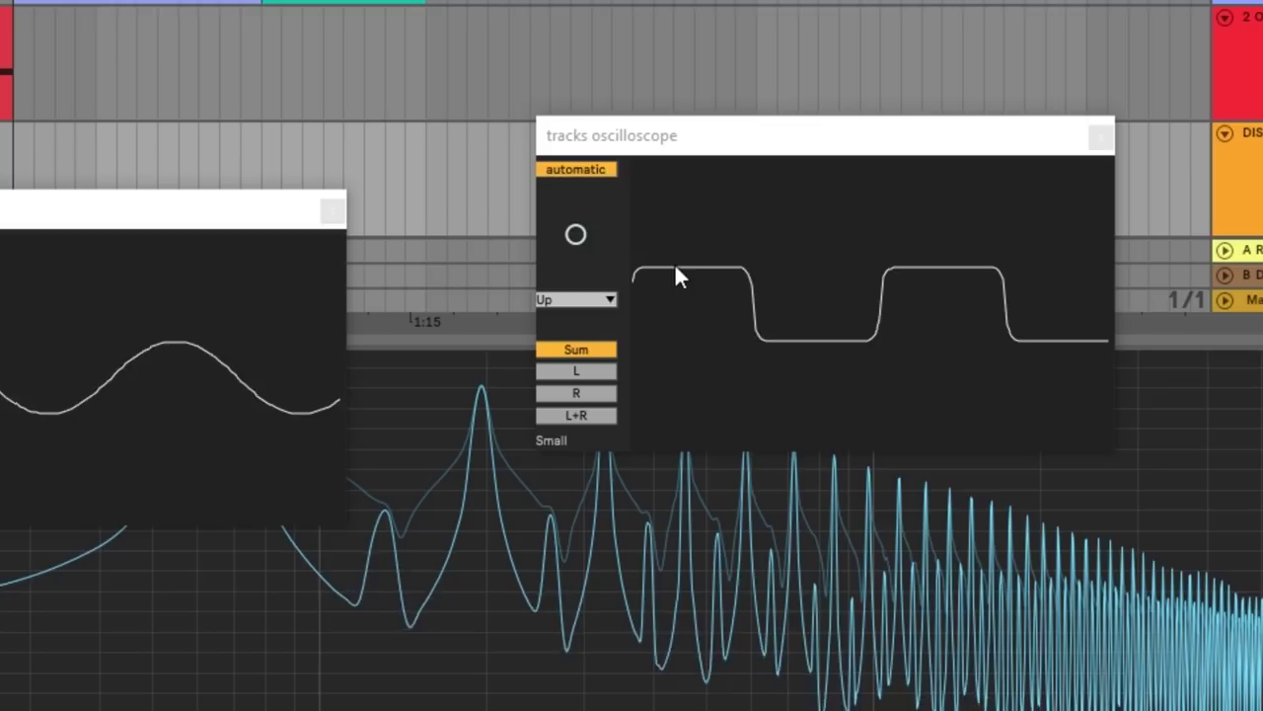
# Play the sine, set the input gain to 14 dB and steepen the curve's upper half to a curvature of -0.895
pyautogui.press('space')
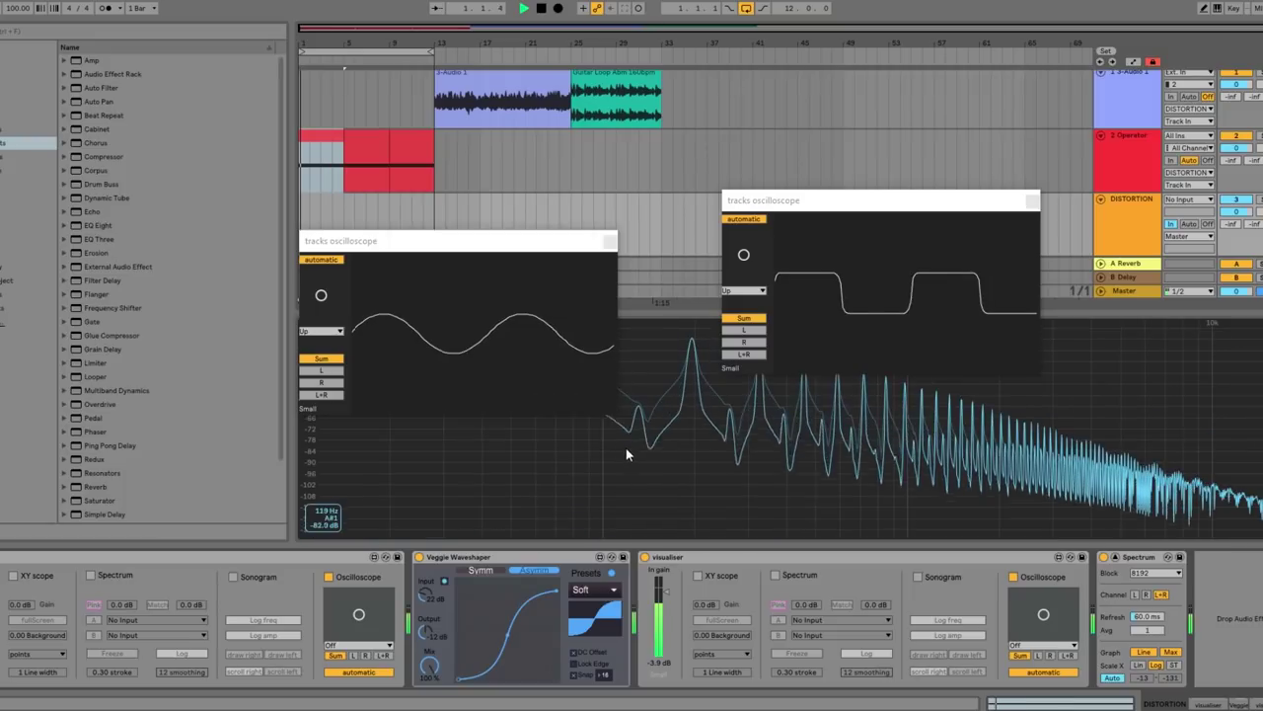
pyautogui.moveTo(424, 591); pyautogui.dragTo(424, 606)
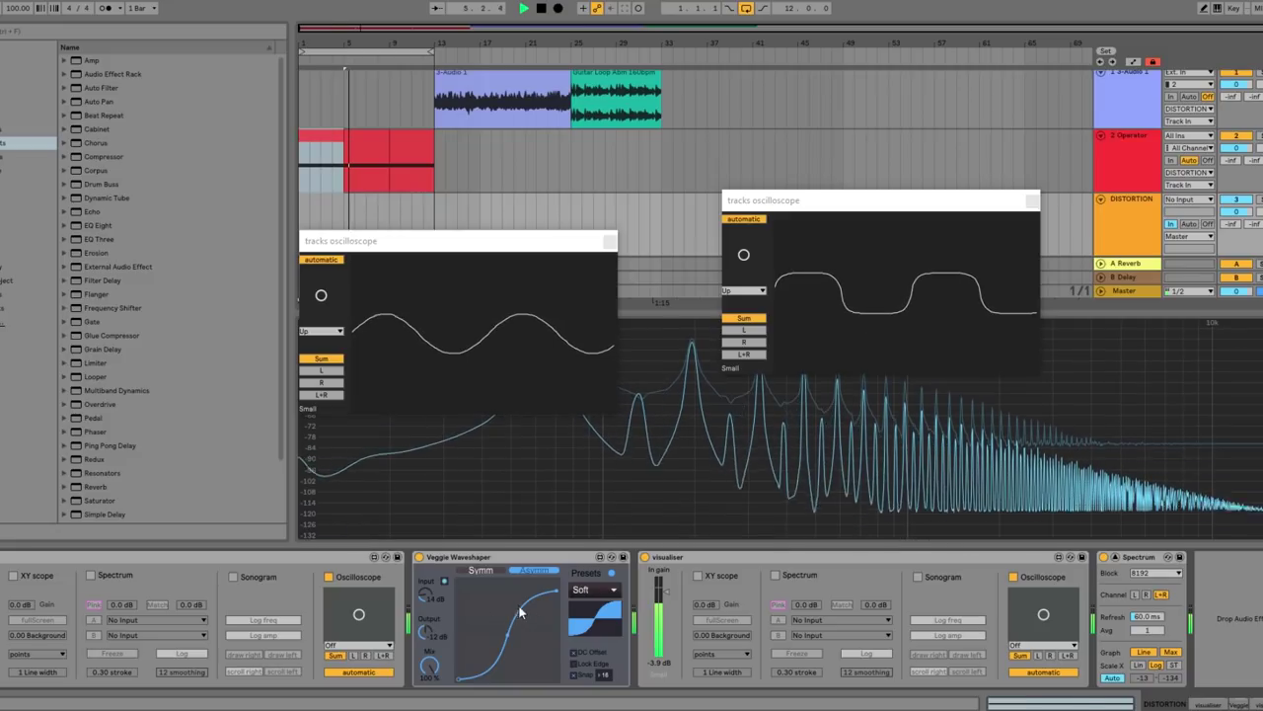
pyautogui.moveTo(519, 606); pyautogui.dragTo(529, 611)
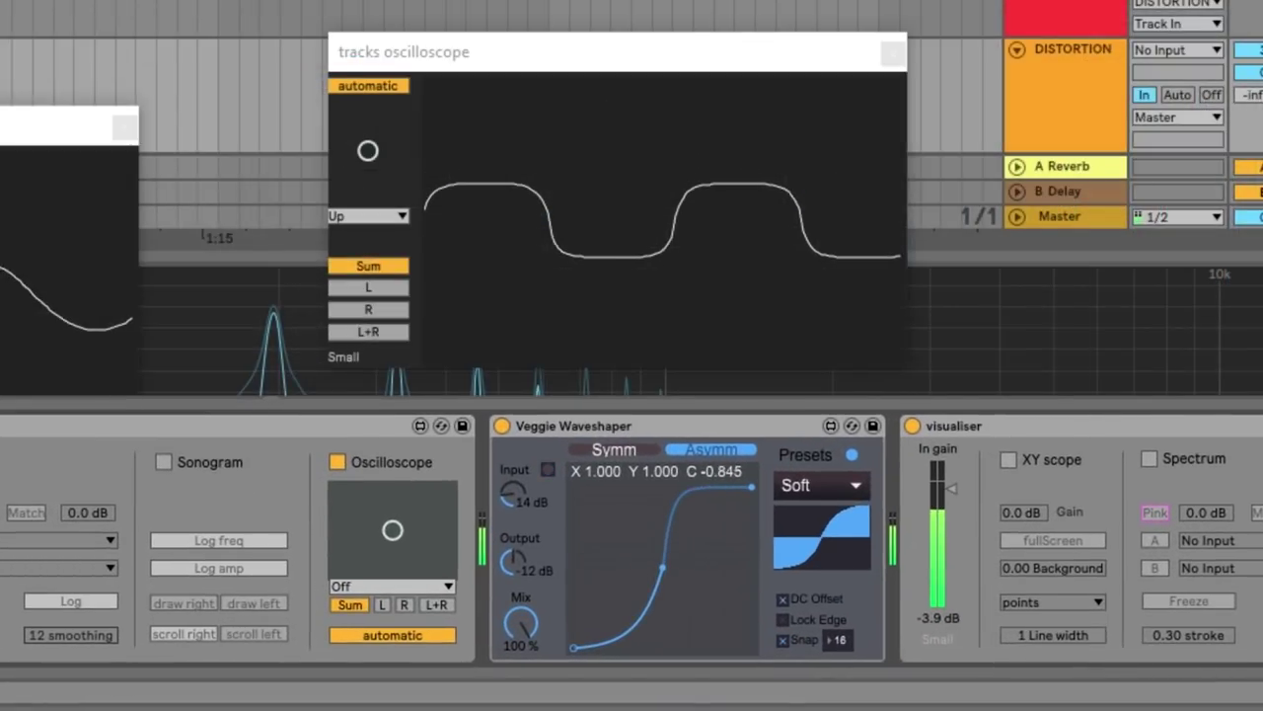
pyautogui.moveTo(679, 514); pyautogui.dragTo(675, 507)
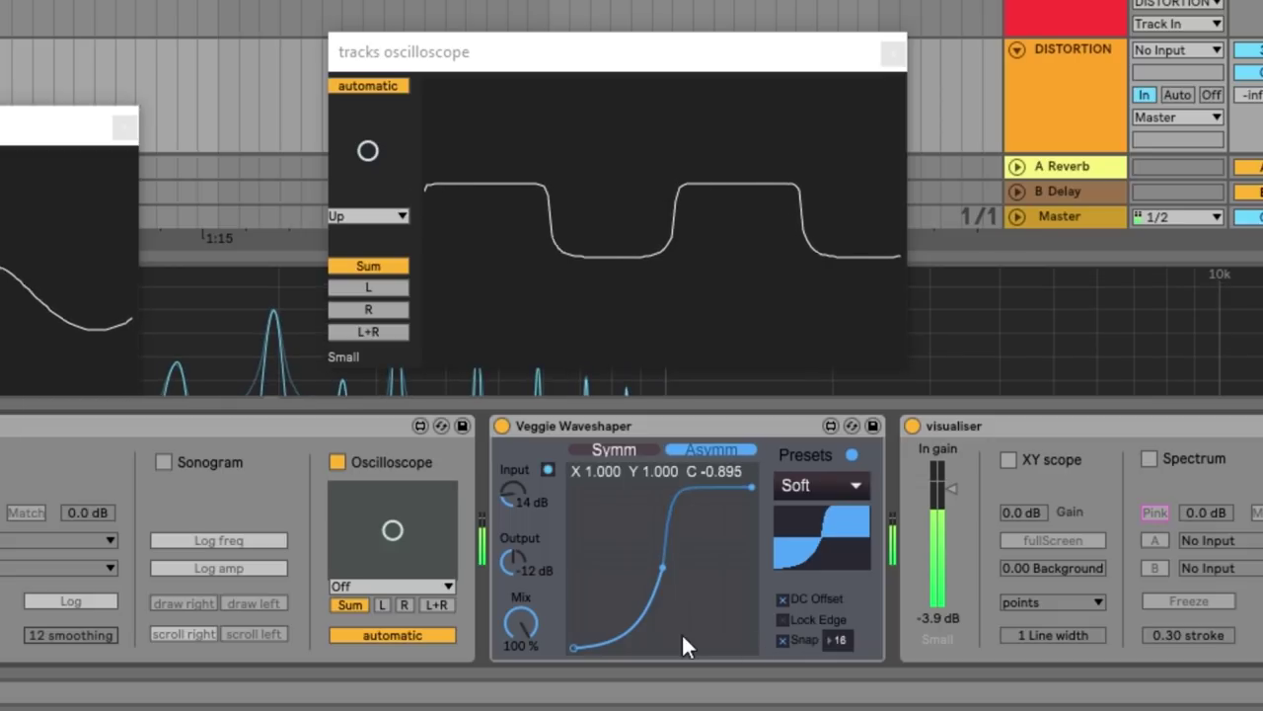
# Straighten the lower half of the transfer curve to make it asymmetric to the steep upper half
pyautogui.moveTo(656, 627); pyautogui.dragTo(655, 594)
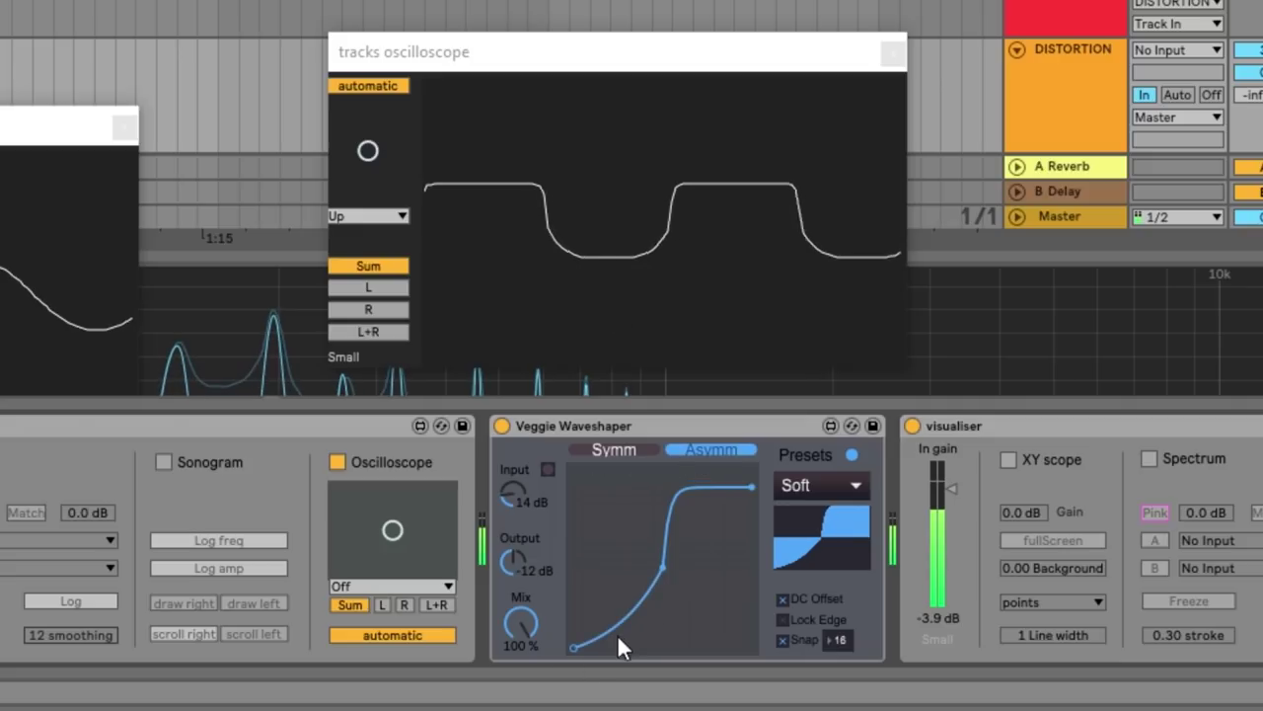
pyautogui.moveTo(617, 633); pyautogui.dragTo(616, 628)
pyautogui.moveTo(695, 518); pyautogui.dragTo(695, 508)
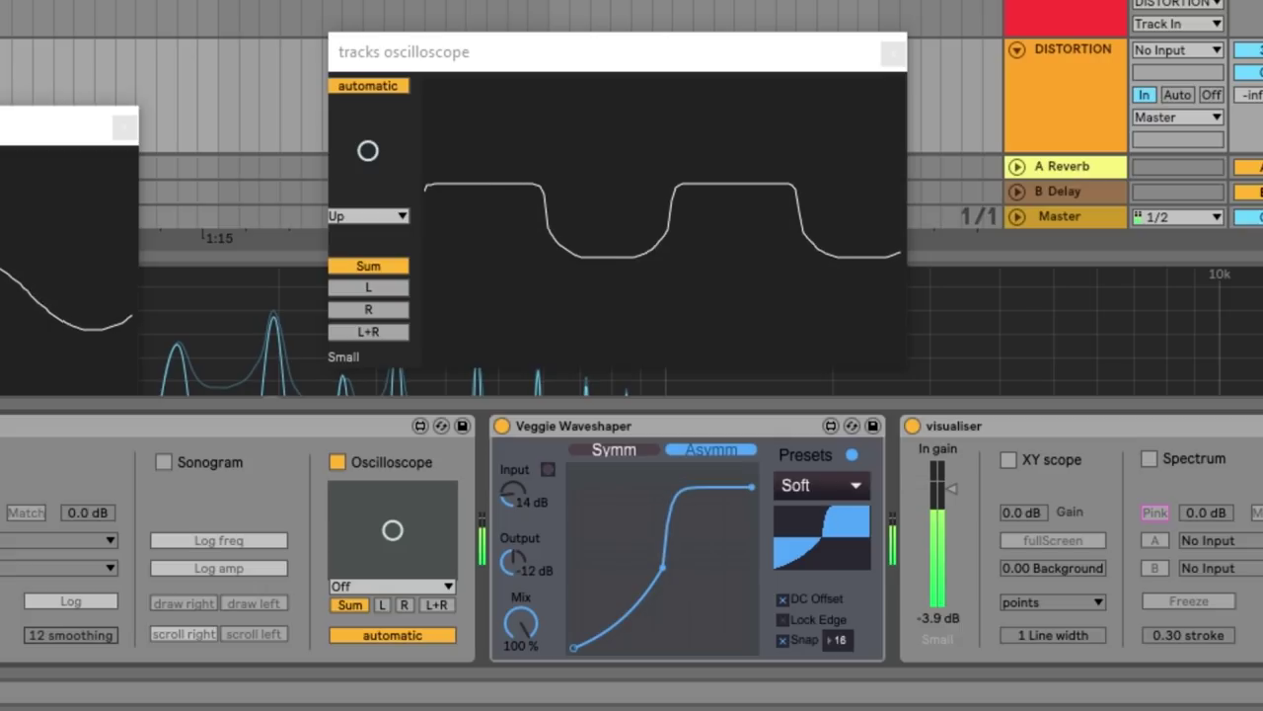
# Set the input gain to 13 dB and play the sine through the asymmetric curve, then stop playback
pyautogui.moveTo(515, 493); pyautogui.dragTo(518, 486)
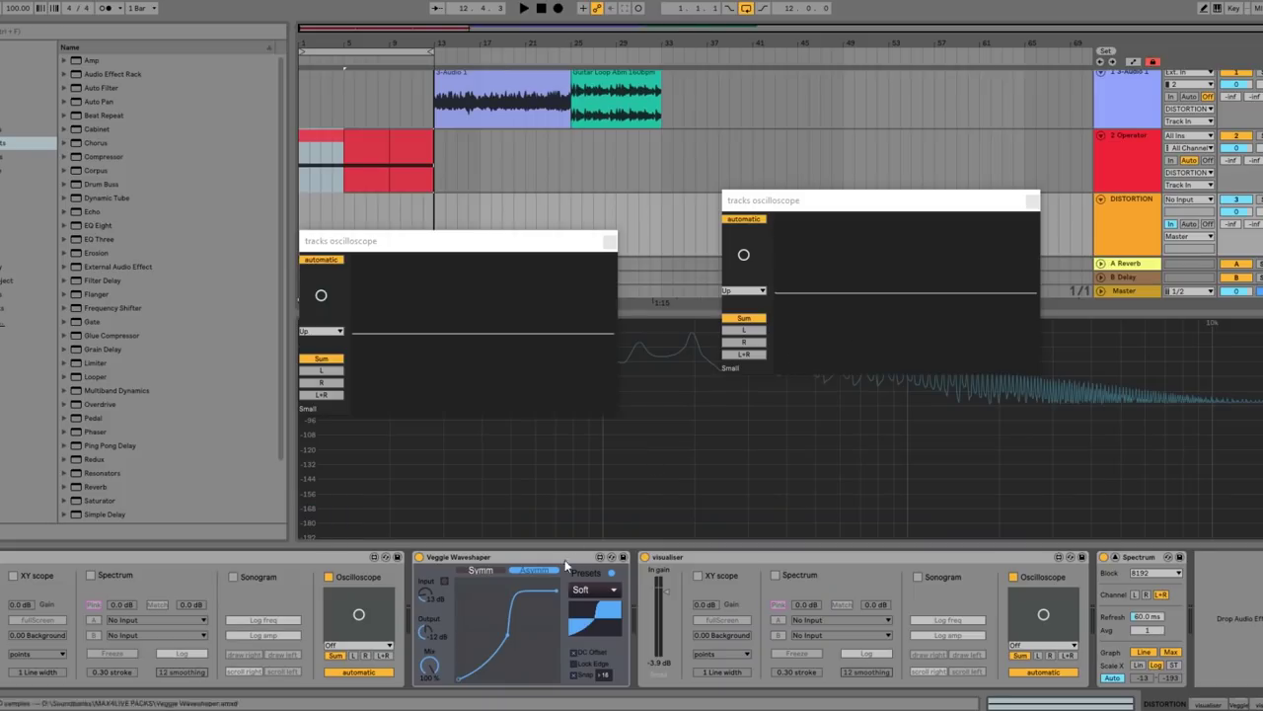
pyautogui.press('space')
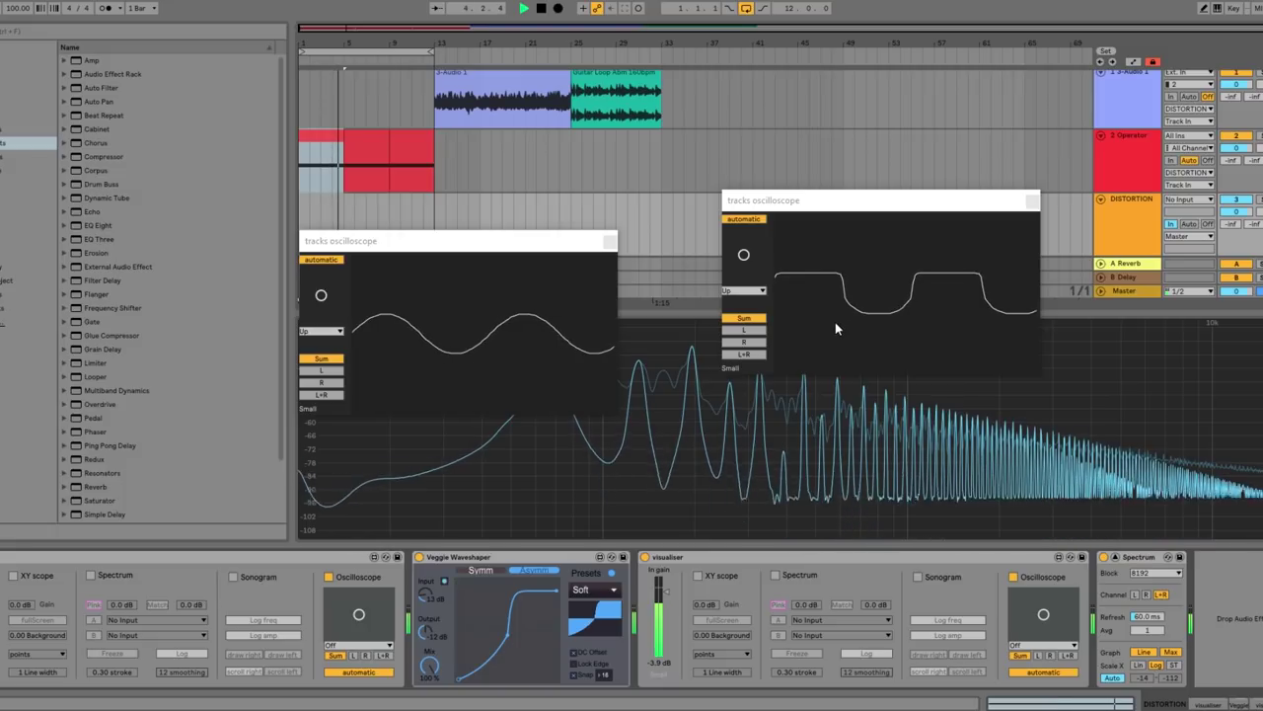
pyautogui.press('space')
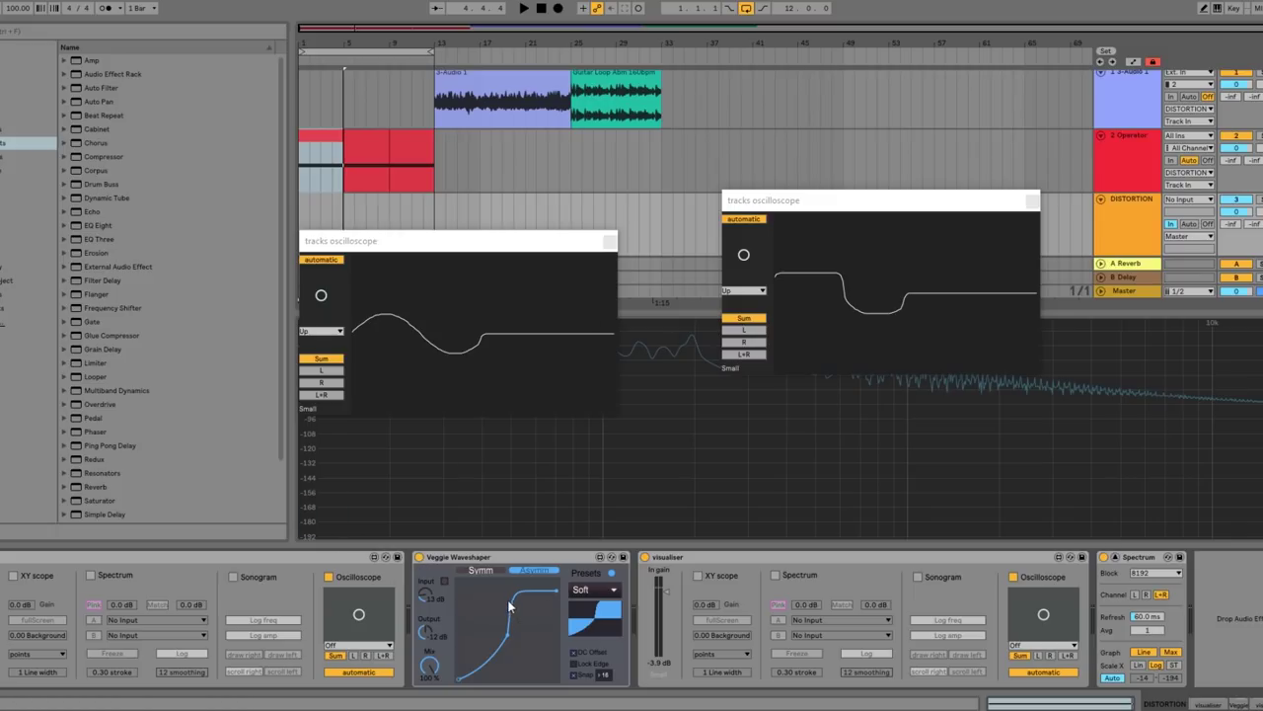
# Reset the transfer curve with the Soft preset and play the sine with the Veggie Waveshaper bypassed
pyautogui.click(595, 589)
pyautogui.click(593, 621)
pyautogui.click(418, 557)
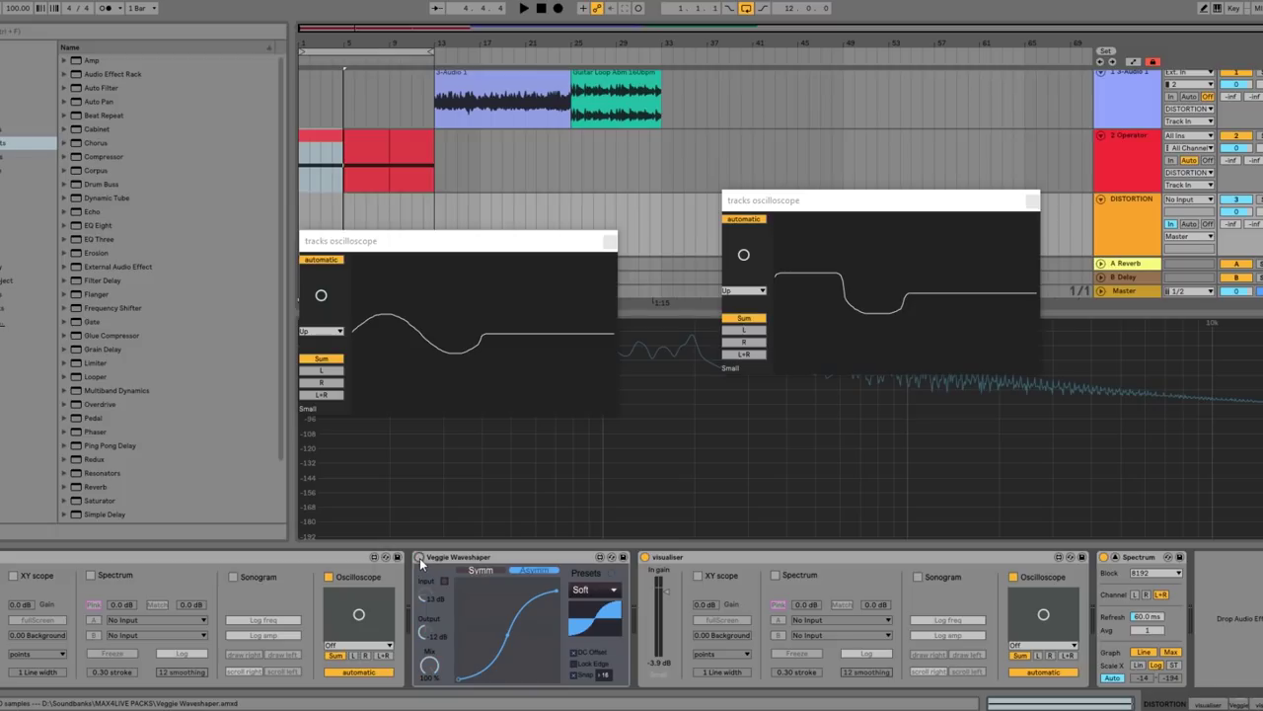
pyautogui.press('space')
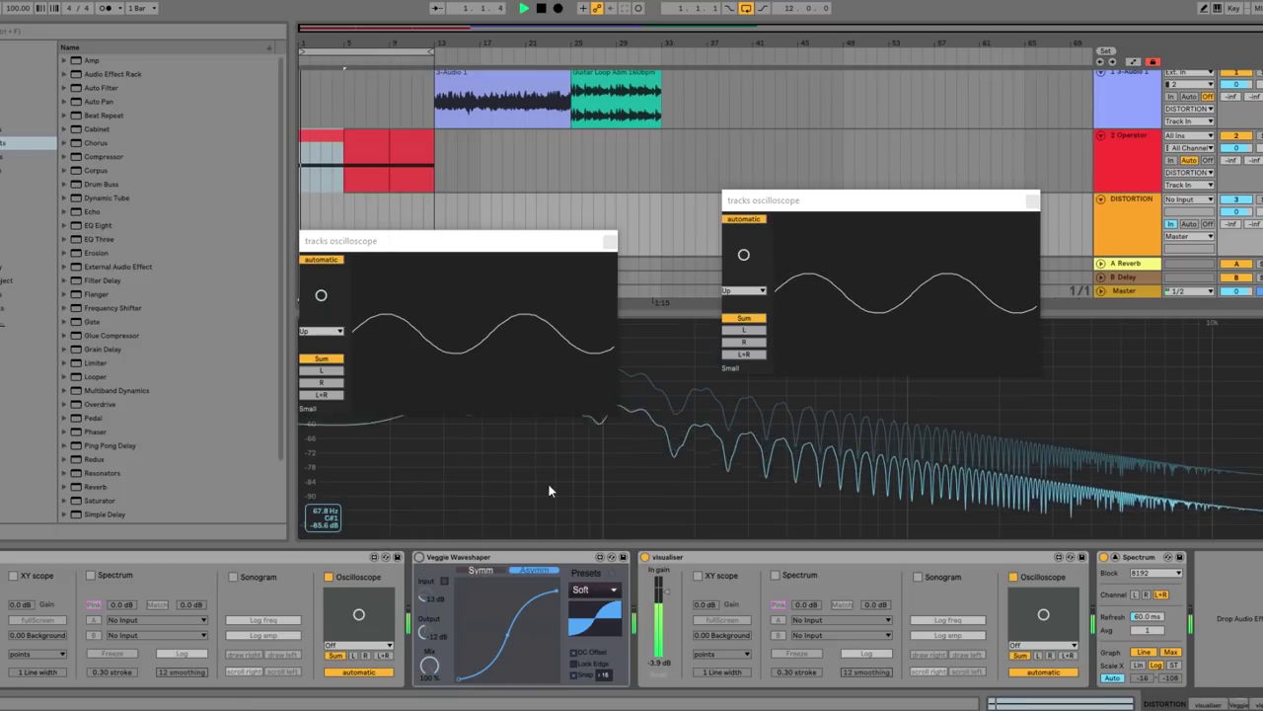
# Move the two oscilloscope windows apart and upward so that they clear the spectrum display
pyautogui.moveTo(558, 242); pyautogui.dragTo(417, 147)
pyautogui.moveTo(807, 200); pyautogui.dragTo(867, 150)
pyautogui.moveTo(395, 145); pyautogui.dragTo(374, 123)
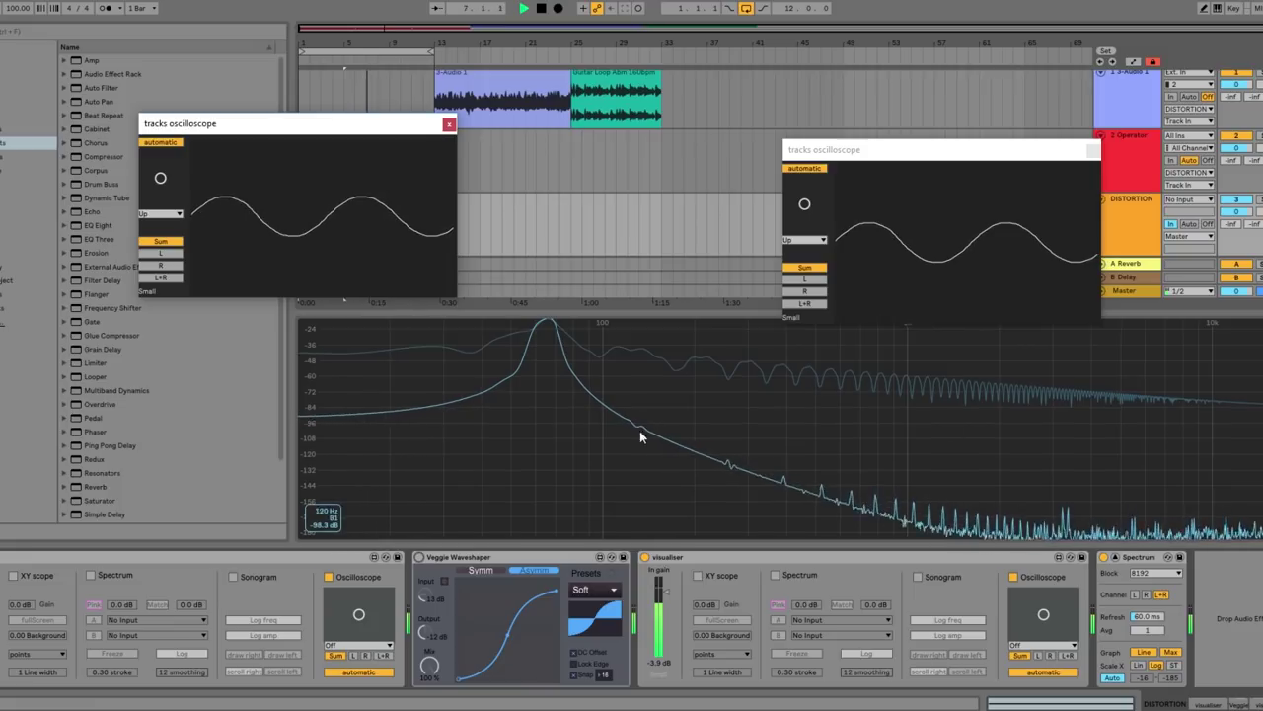
# Switch the Veggie Waveshaper back on, lower its input gain, and raise it again to 18 dB
pyautogui.click(419, 557)
pyautogui.moveTo(428, 596); pyautogui.dragTo(428, 630)
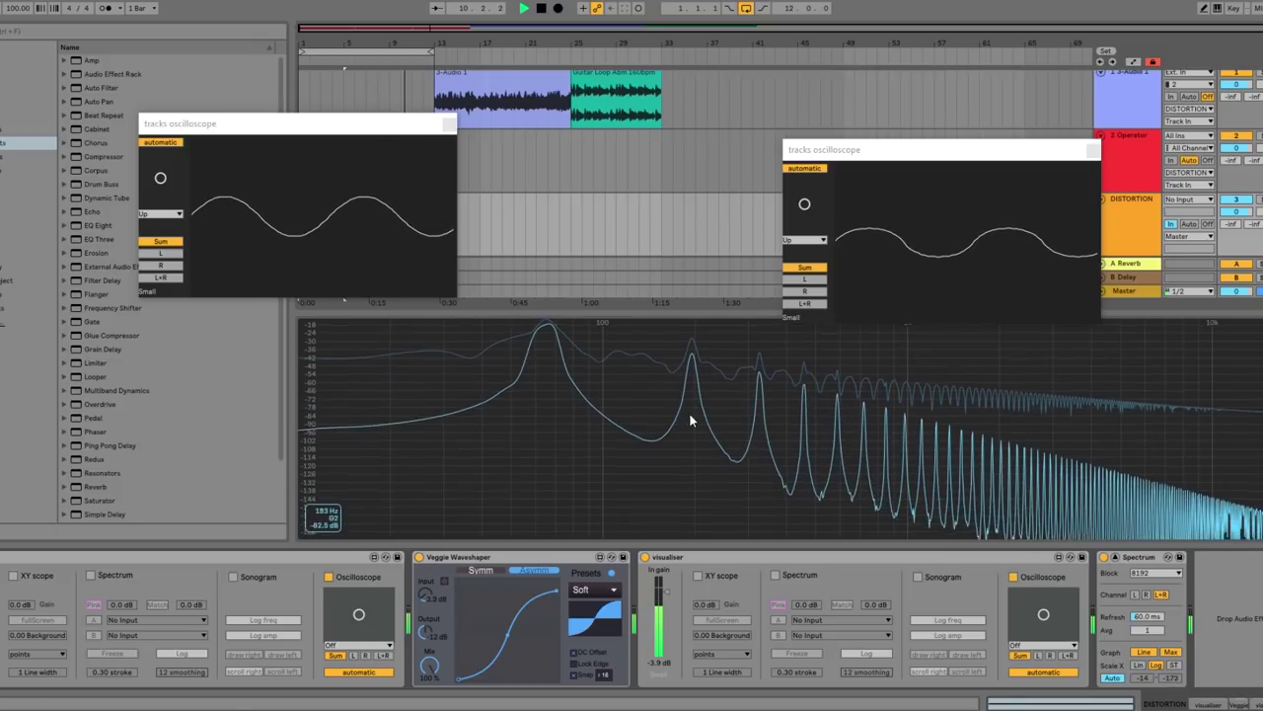
pyautogui.moveTo(427, 596); pyautogui.dragTo(427, 550)
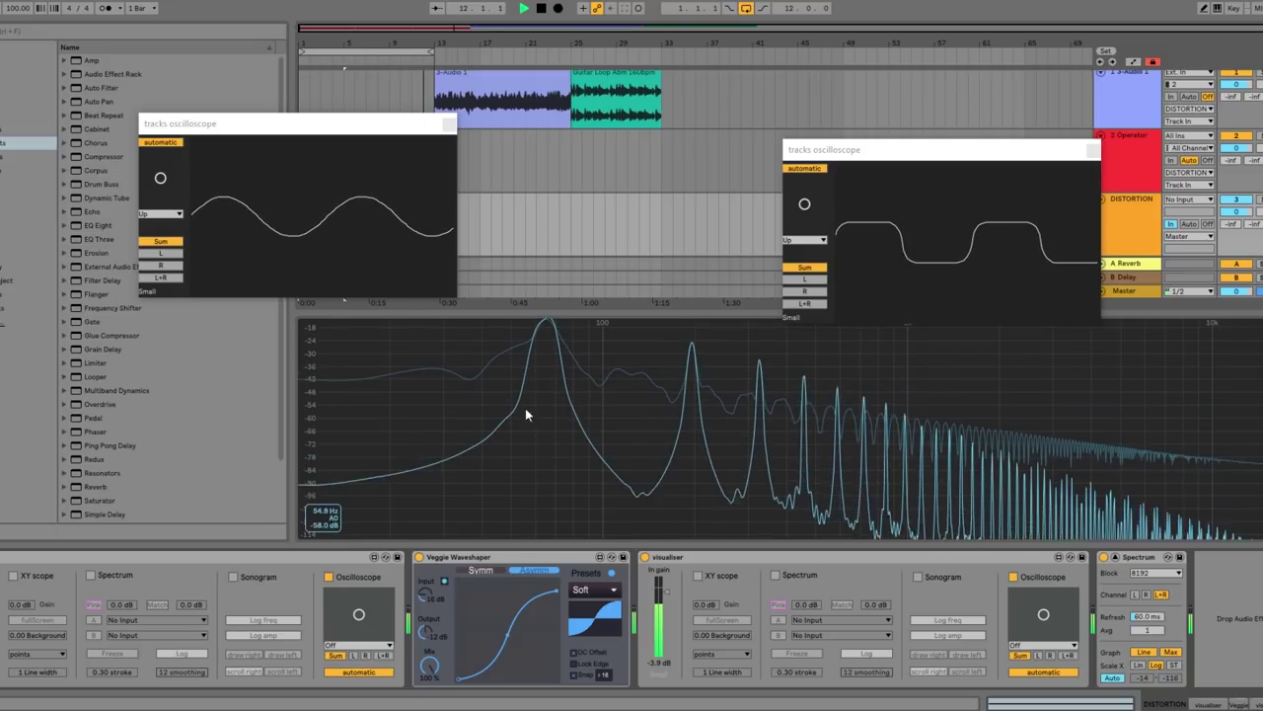
# Drive the input gain well above 18 dB, reduce it to -2.7 dB, and stop playback
pyautogui.moveTo(427, 595); pyautogui.dragTo(428, 523)
pyautogui.moveTo(428, 590); pyautogui.dragTo(427, 630)
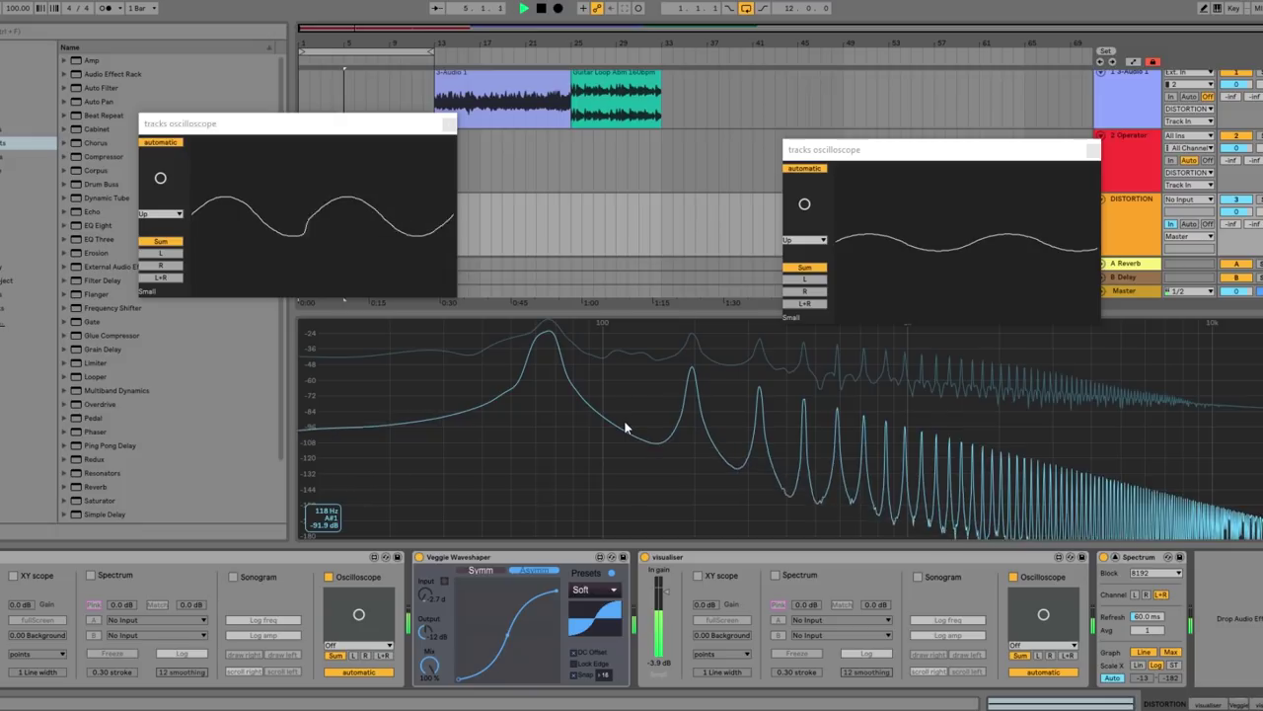
pyautogui.press('space')
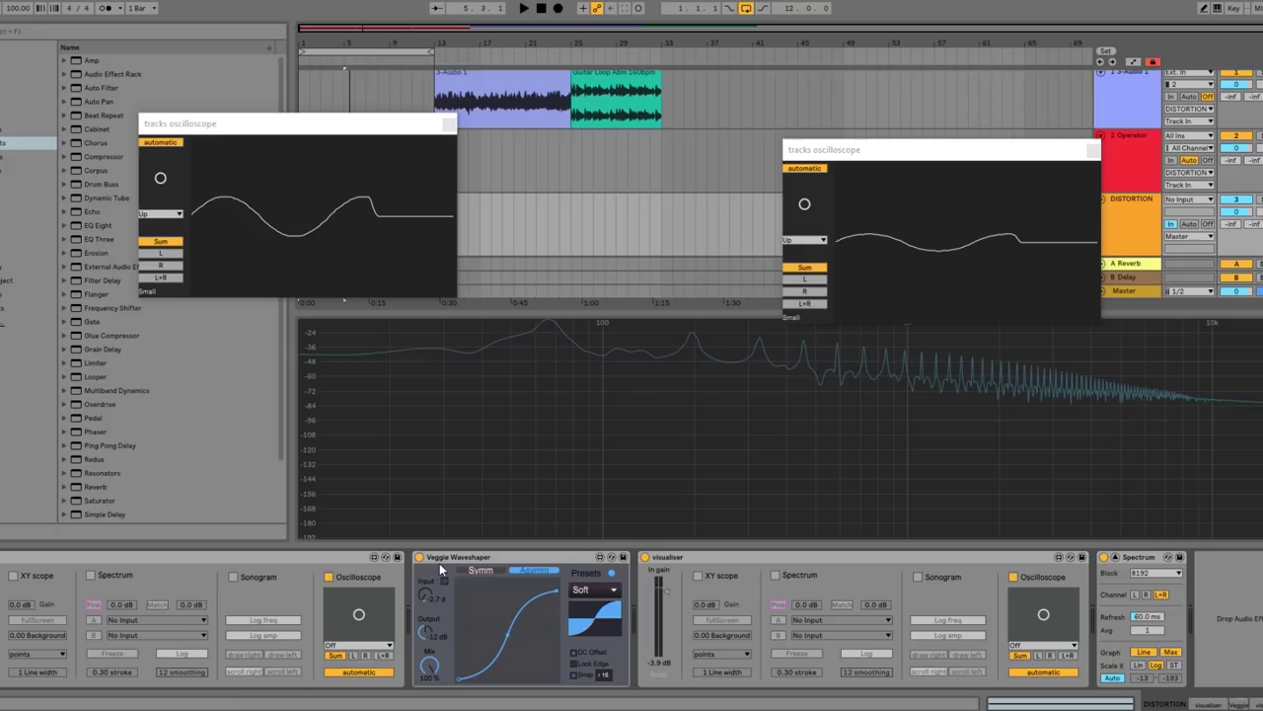
# Play the sine while raising the input gain to 4.5 dB and on to an extreme level, and stop playback
pyautogui.press('space')
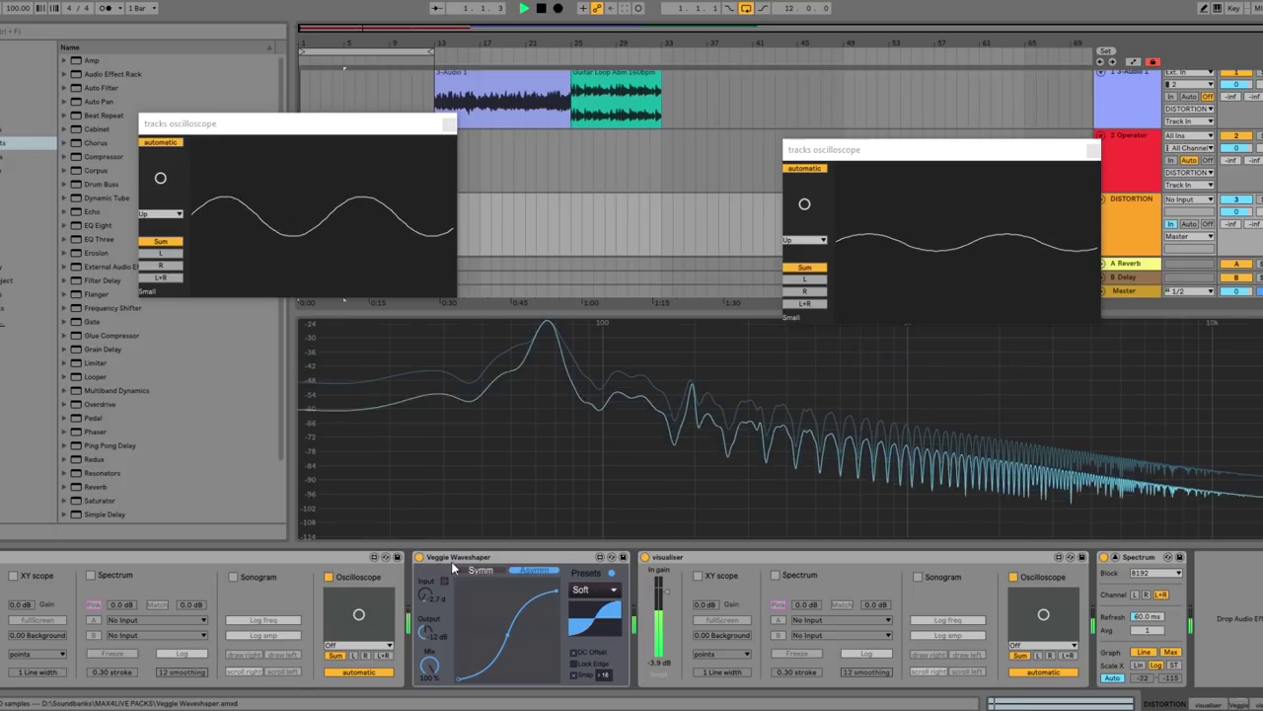
pyautogui.moveTo(424, 596); pyautogui.dragTo(424, 553)
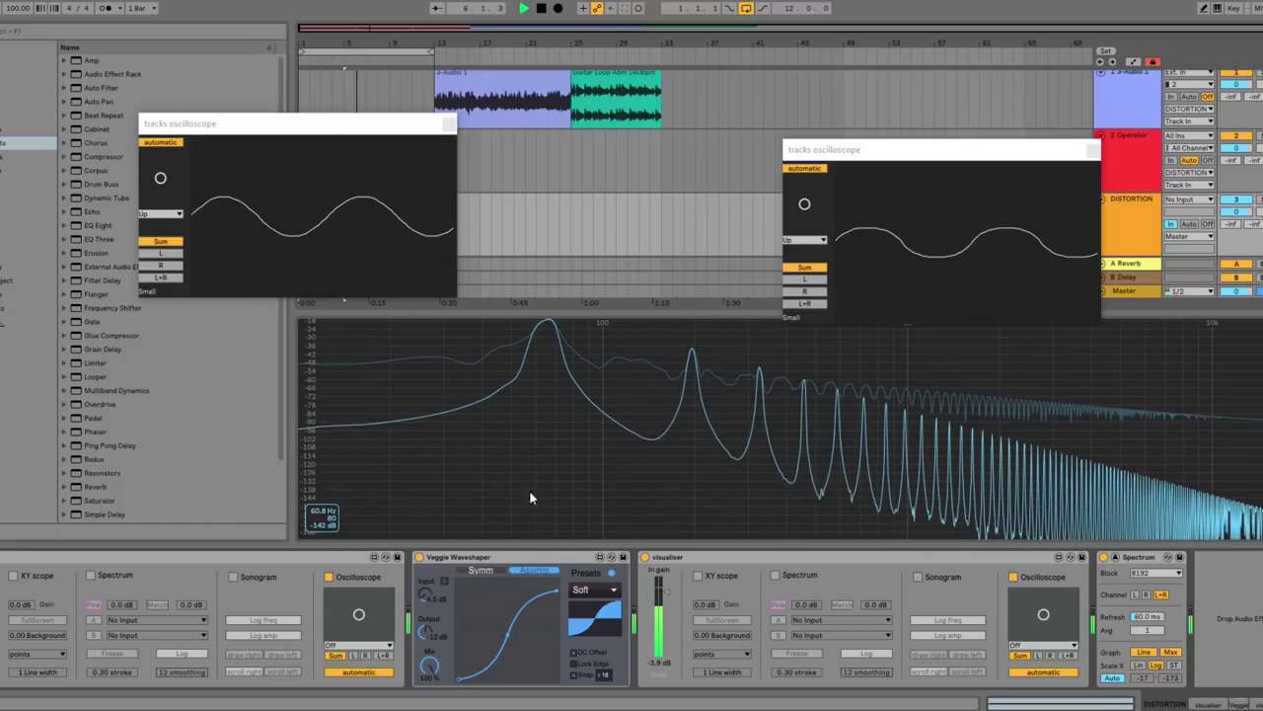
pyautogui.moveTo(424, 596); pyautogui.dragTo(424, 533)
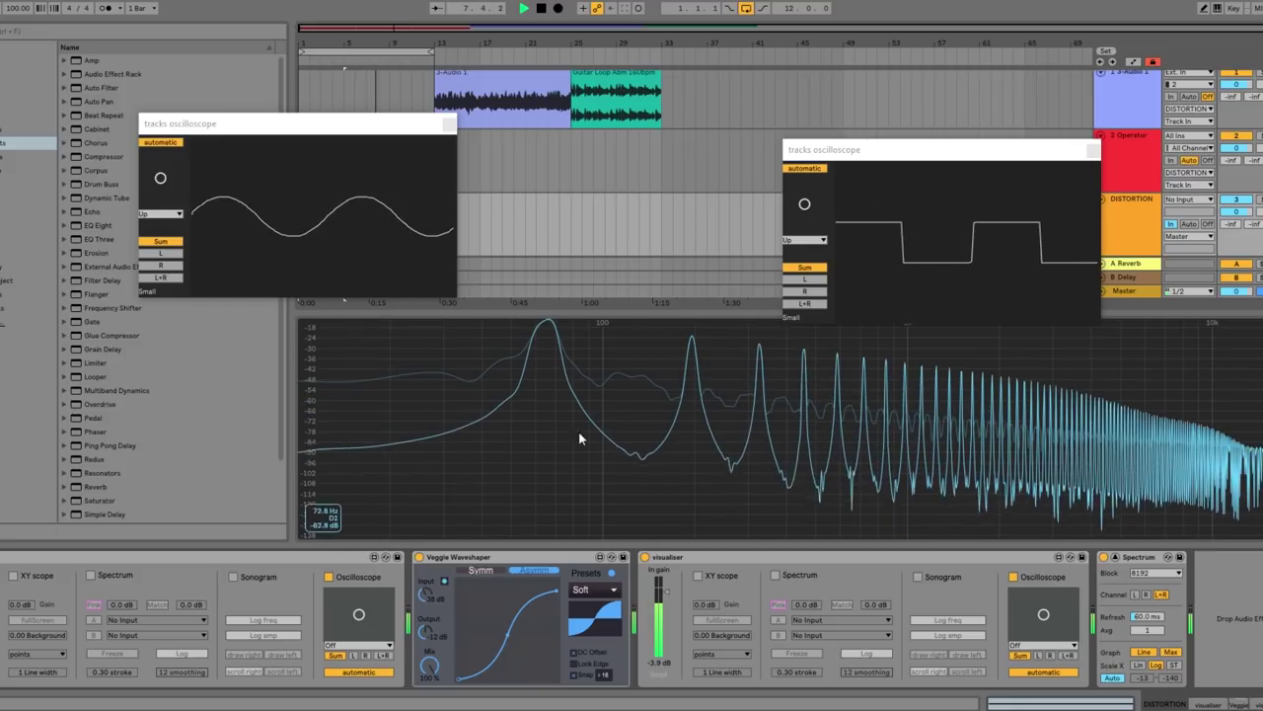
pyautogui.press('space')
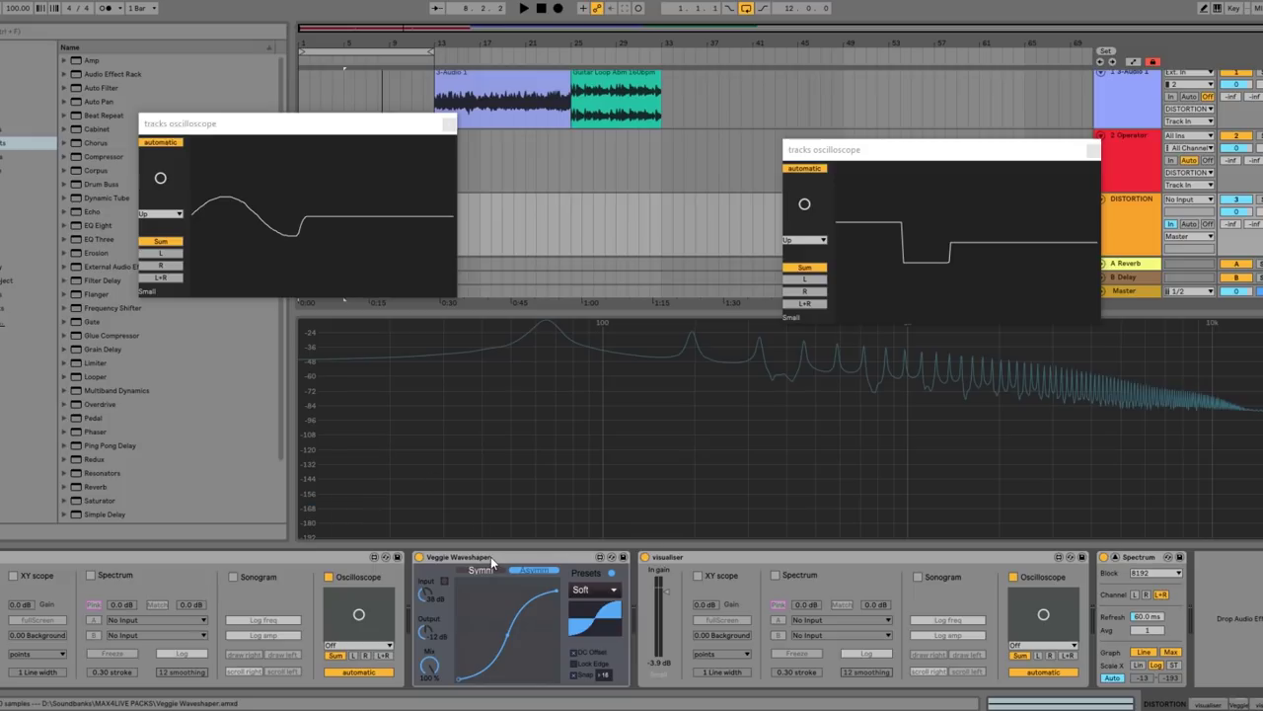
# Set the input gain to 21 dB and add points to the transfer curve, shaping both halves into an irregular zigzag
pyautogui.click(518, 599)
pyautogui.moveTo(517, 602)
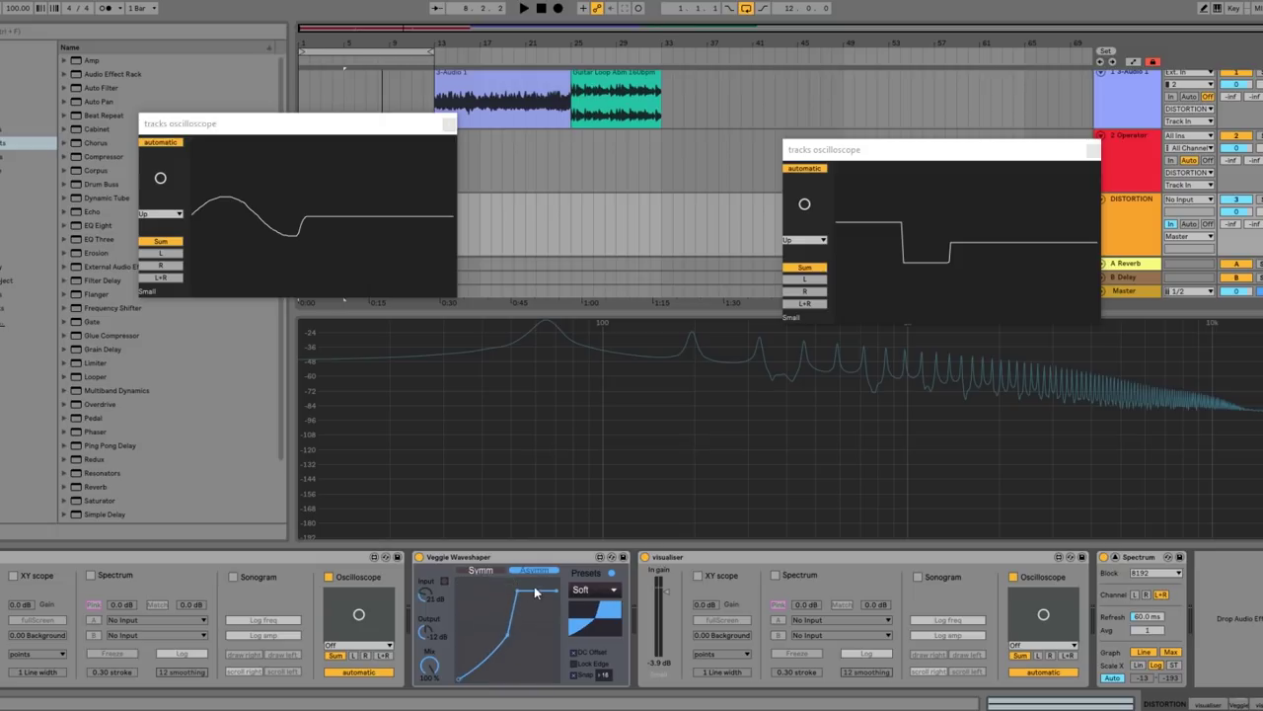
pyautogui.click(537, 596)
pyautogui.moveTo(539, 609); pyautogui.dragTo(536, 619)
pyautogui.moveTo(482, 666); pyautogui.dragTo(468, 599)
pyautogui.click(480, 631)
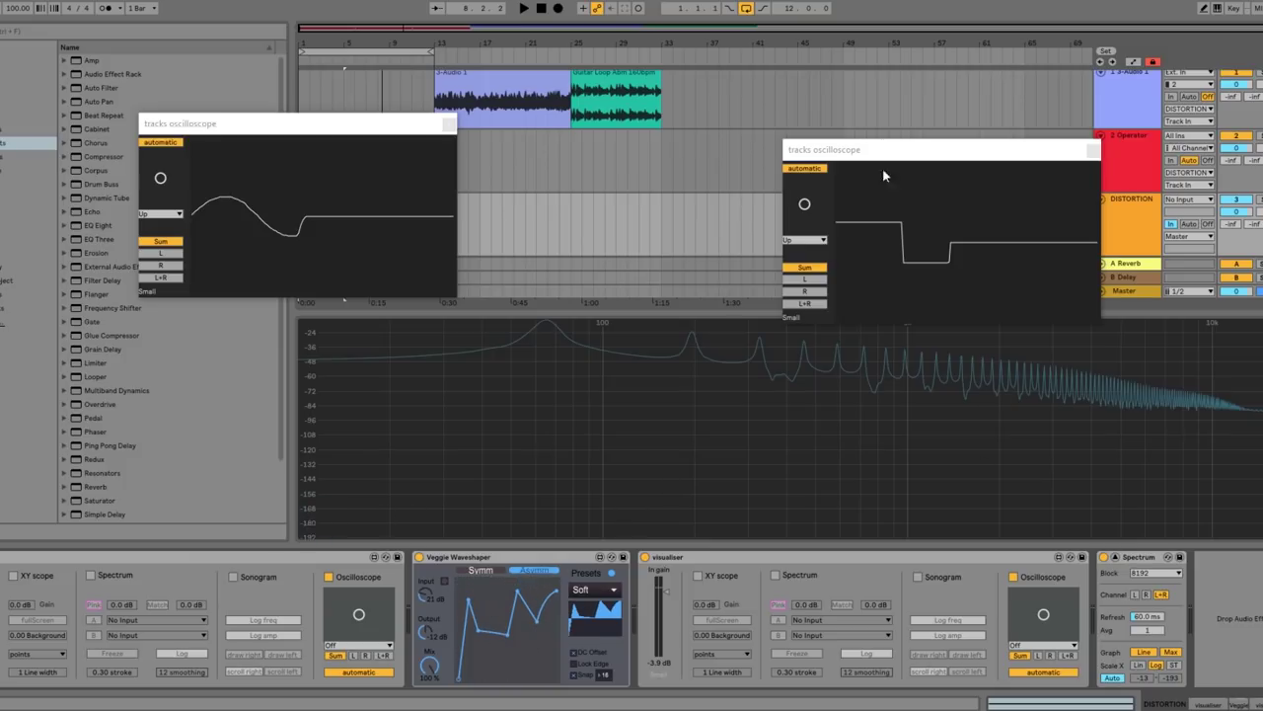
# Play the sine through the zigzag transfer curve, then stop playback
pyautogui.press('space')
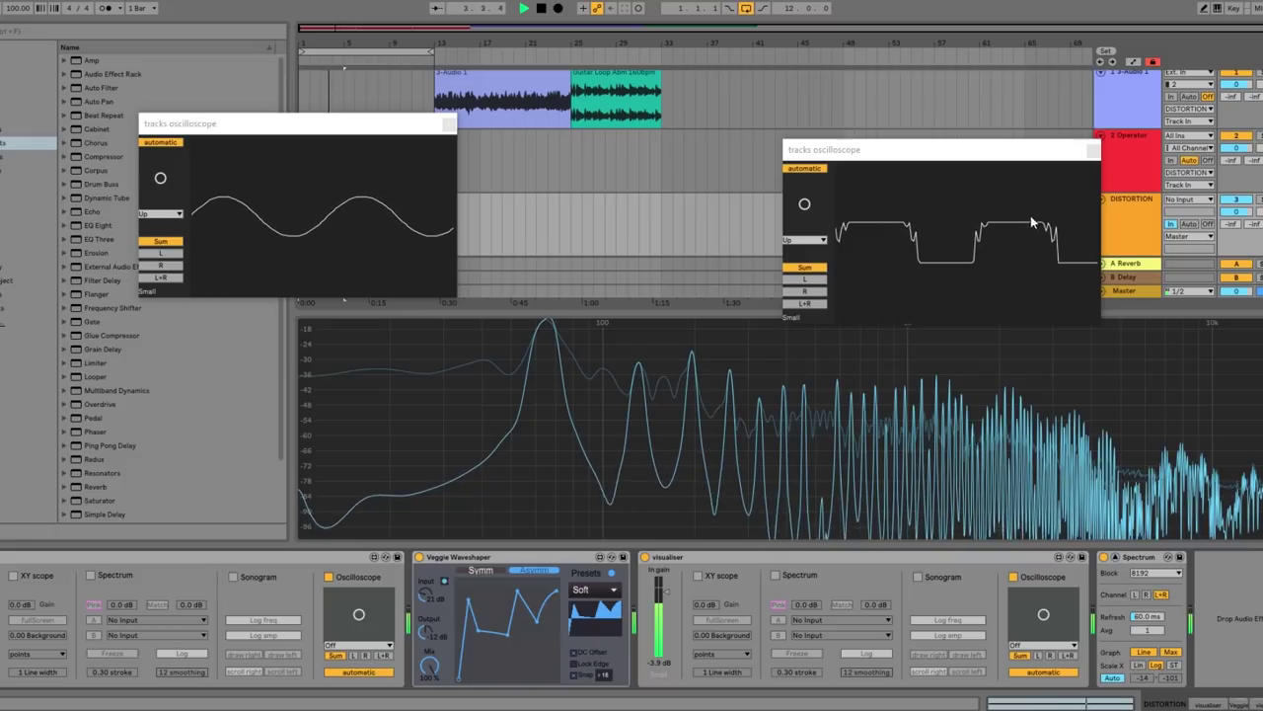
pyautogui.press('space')
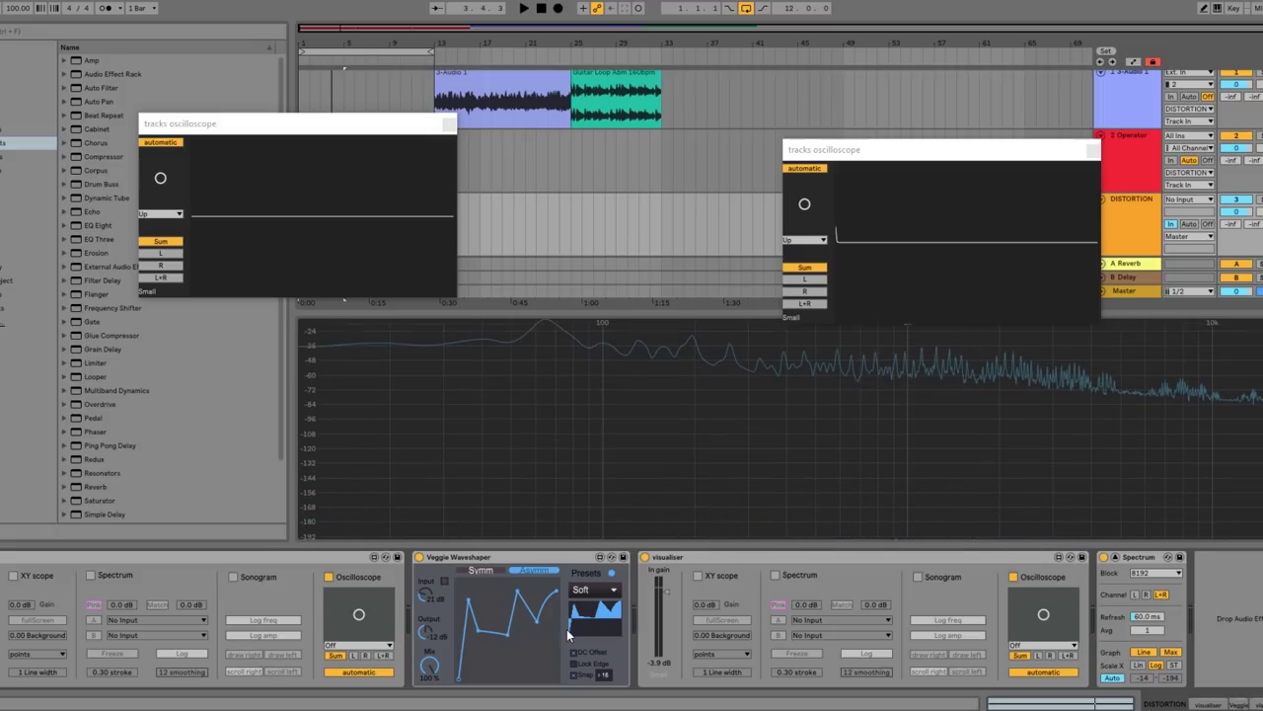
pyautogui.moveTo(469, 587)
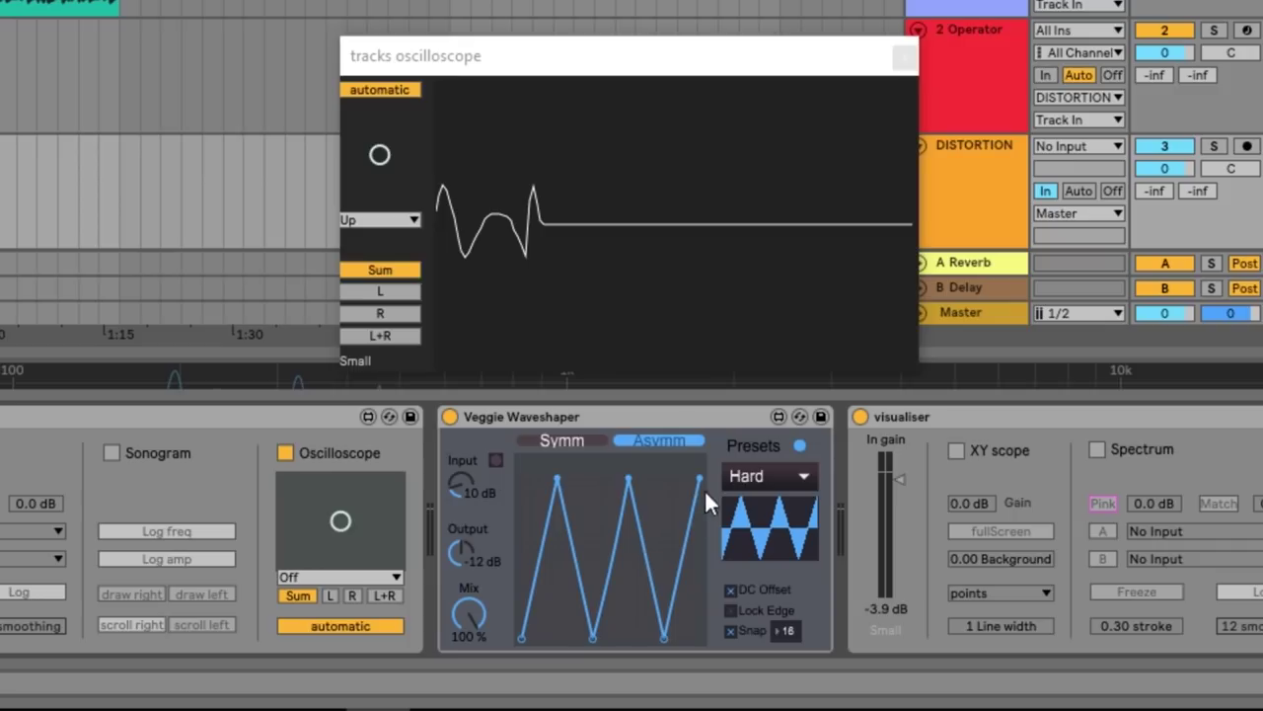
# Set up an Auto Filter after the waveshaper as a 787 Hz low-pass with 37% resonance, LFO amount 19.5 and tempo-synced rate 1/4
pyautogui.click(541, 414)
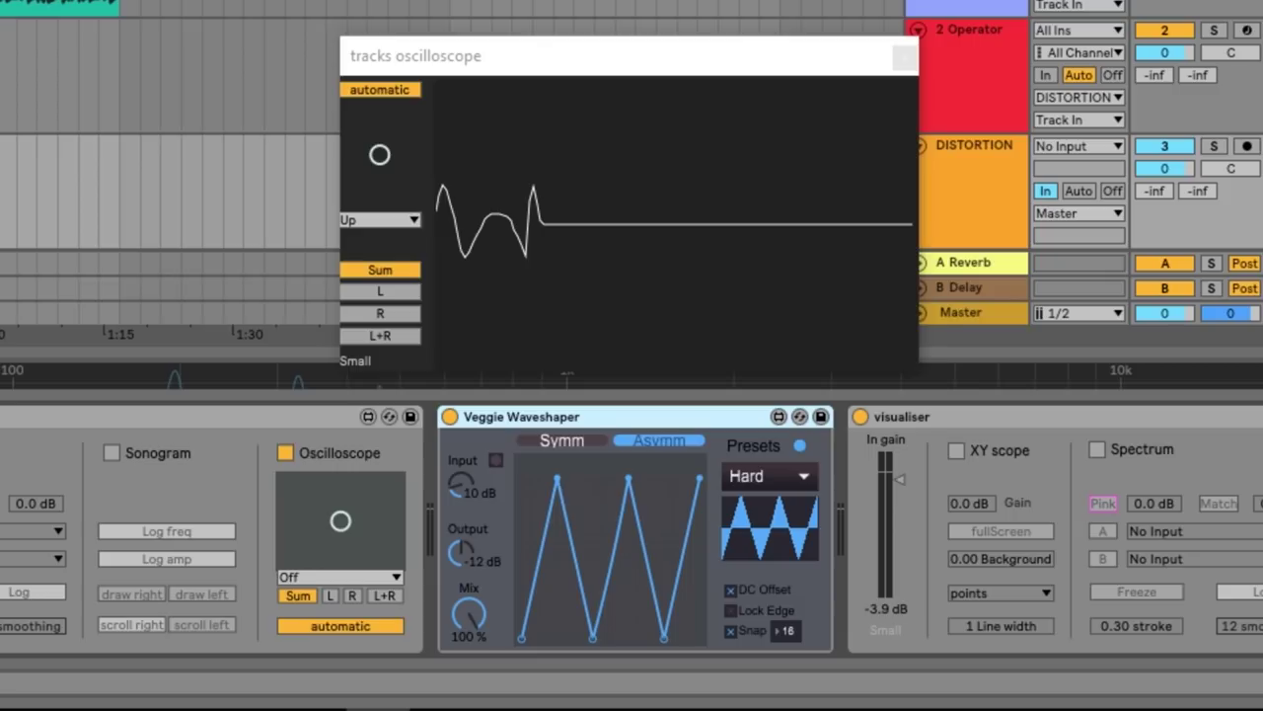
pyautogui.moveTo(855, 424); pyautogui.dragTo(842, 494)
pyautogui.moveTo(1044, 539); pyautogui.dragTo(823, 530)
pyautogui.moveTo(1058, 483); pyautogui.dragTo(1058, 375)
pyautogui.click(1118, 561)
pyautogui.click(1058, 536)
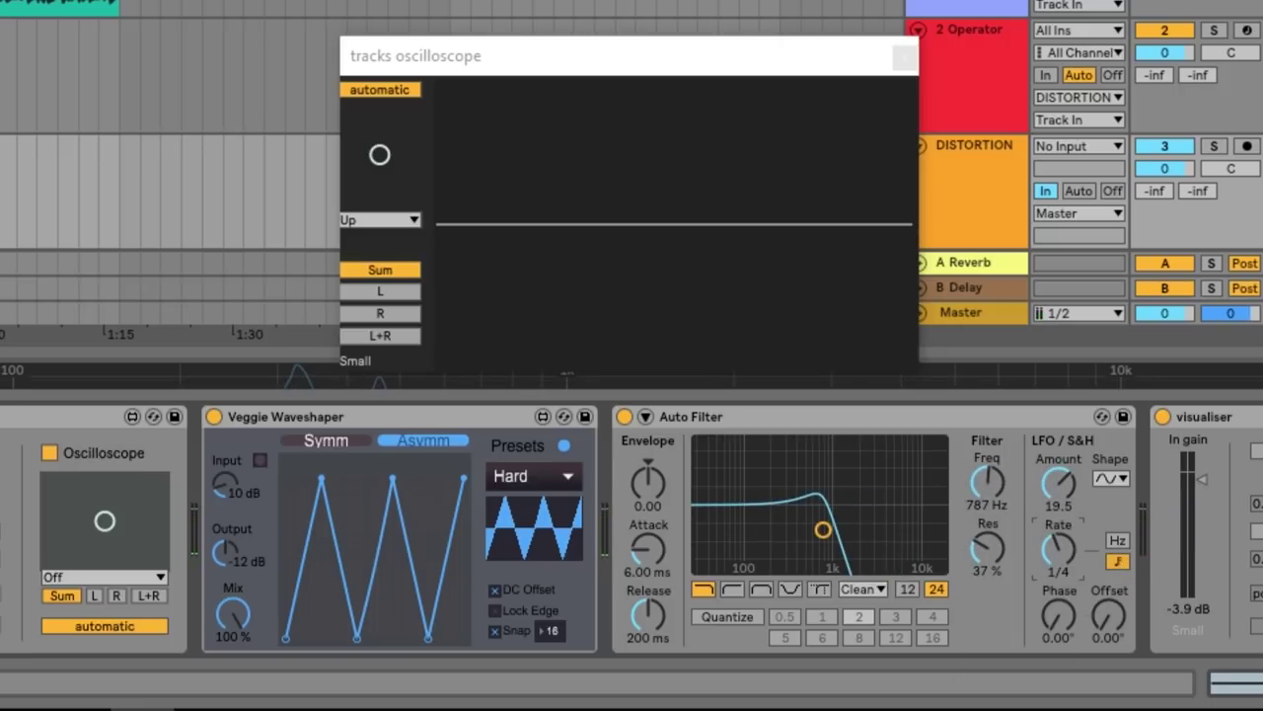
# During playback, set the Auto Filter to 354 Hz, 43% resonance, LFO amount 22.9 and rate 1/8, then stop playback
pyautogui.moveTo(823, 530); pyautogui.dragTo(803, 533)
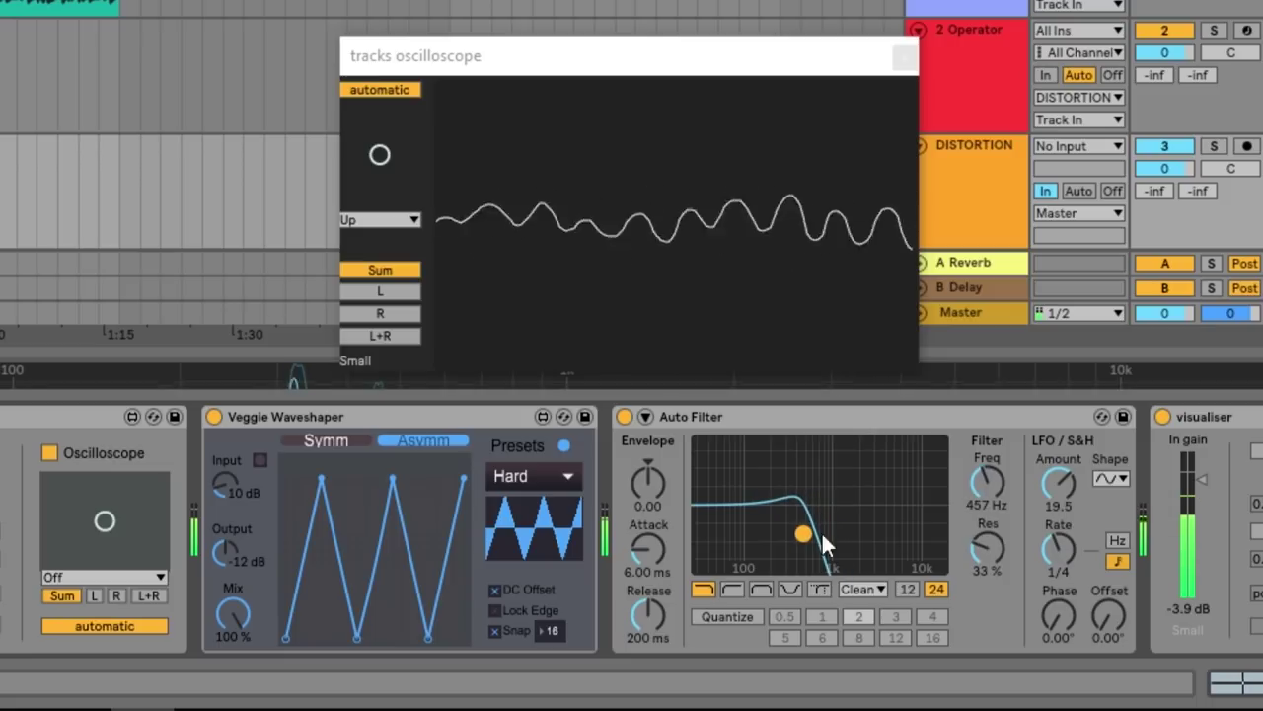
pyautogui.moveTo(1058, 483); pyautogui.dragTo(1058, 478)
pyautogui.moveTo(1052, 543); pyautogui.dragTo(1052, 561)
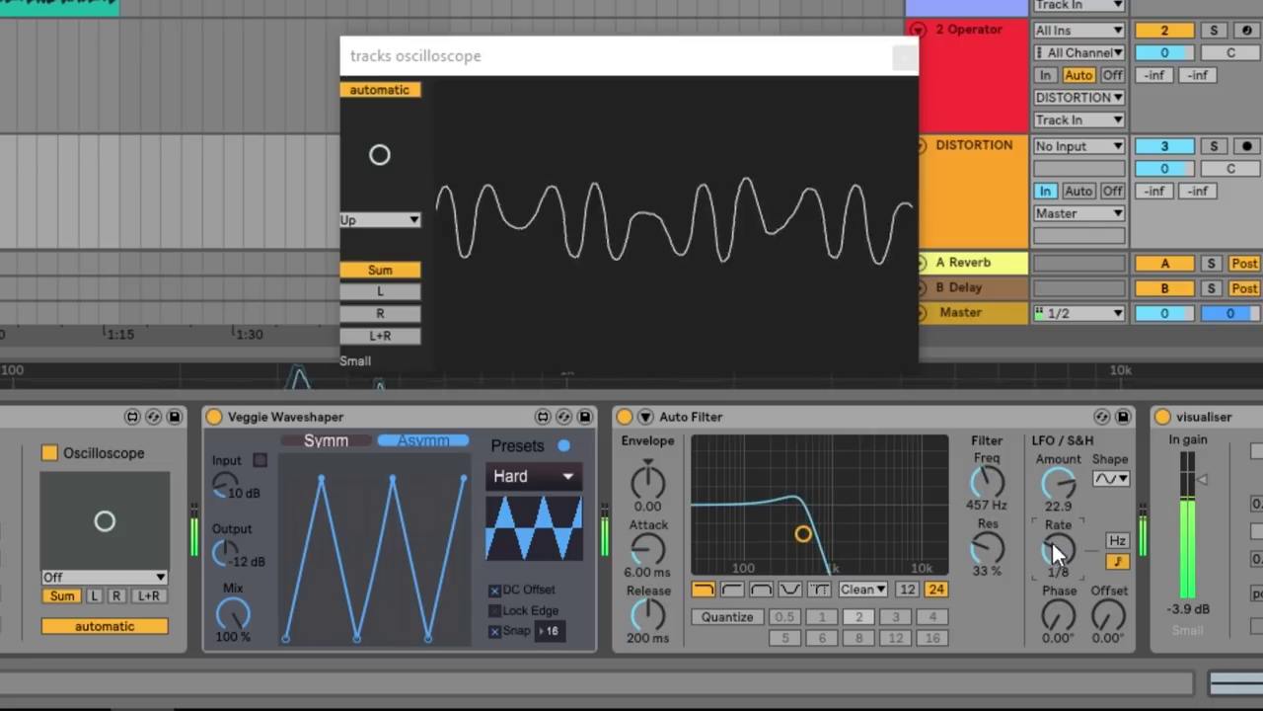
pyautogui.moveTo(804, 534)
pyautogui.mouseDown()
pyautogui.moveTo(815, 516)
pyautogui.moveTo(794, 525)
pyautogui.mouseUp()
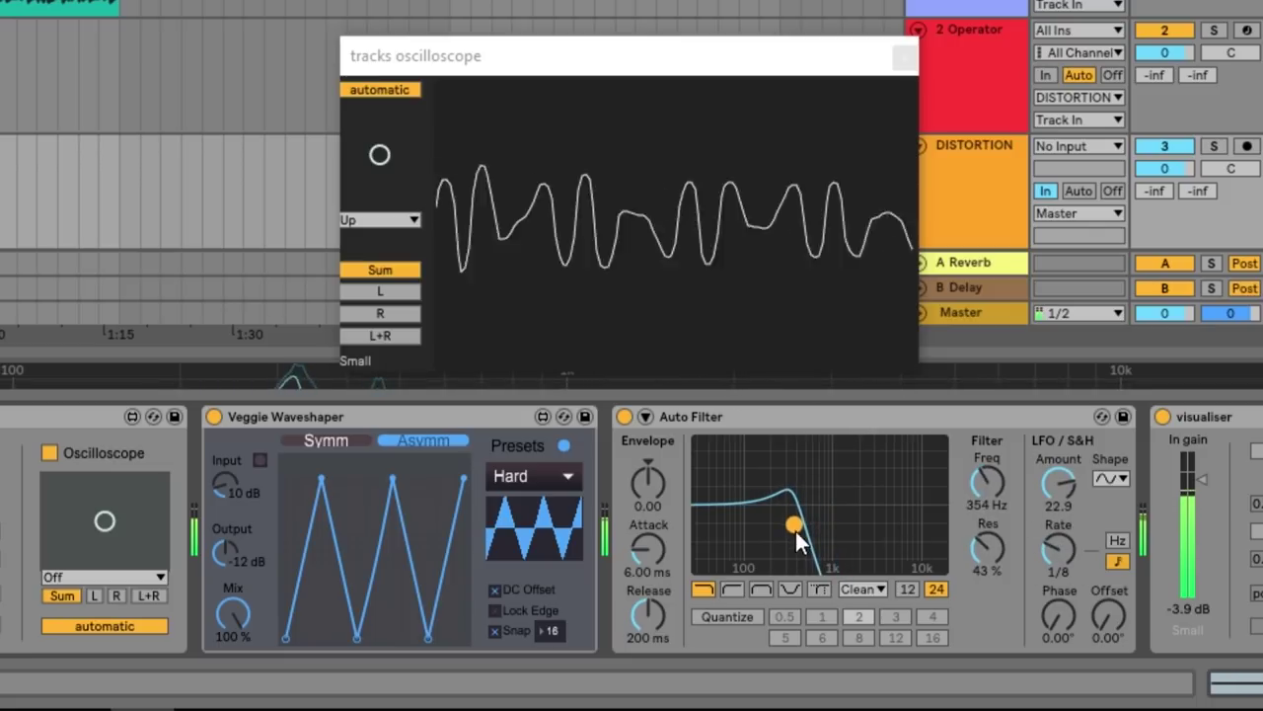
pyautogui.press('space')
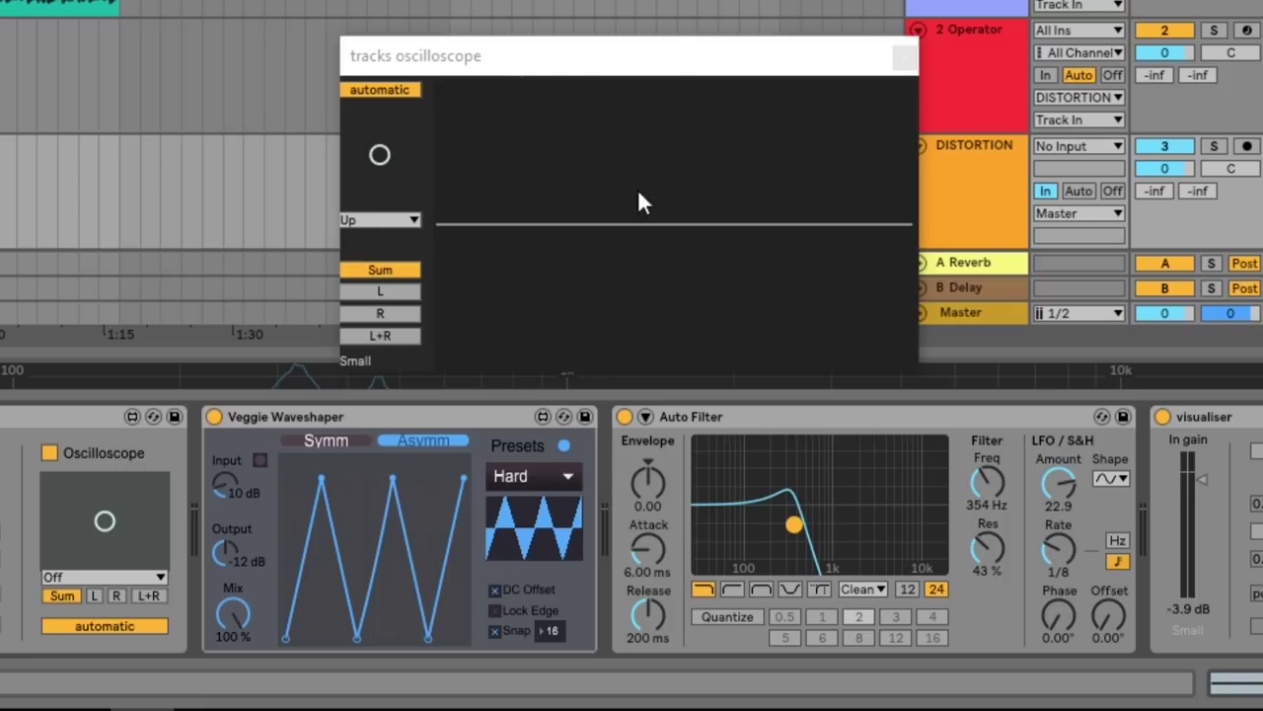
# Play the sine with the waveshaper's input gain raised to 21 dB and bypass the Auto Filter
pyautogui.moveTo(233, 480); pyautogui.dragTo(273, 487)
pyautogui.press('space')
pyautogui.moveTo(224, 480); pyautogui.dragTo(220, 434)
pyautogui.click(622, 416)
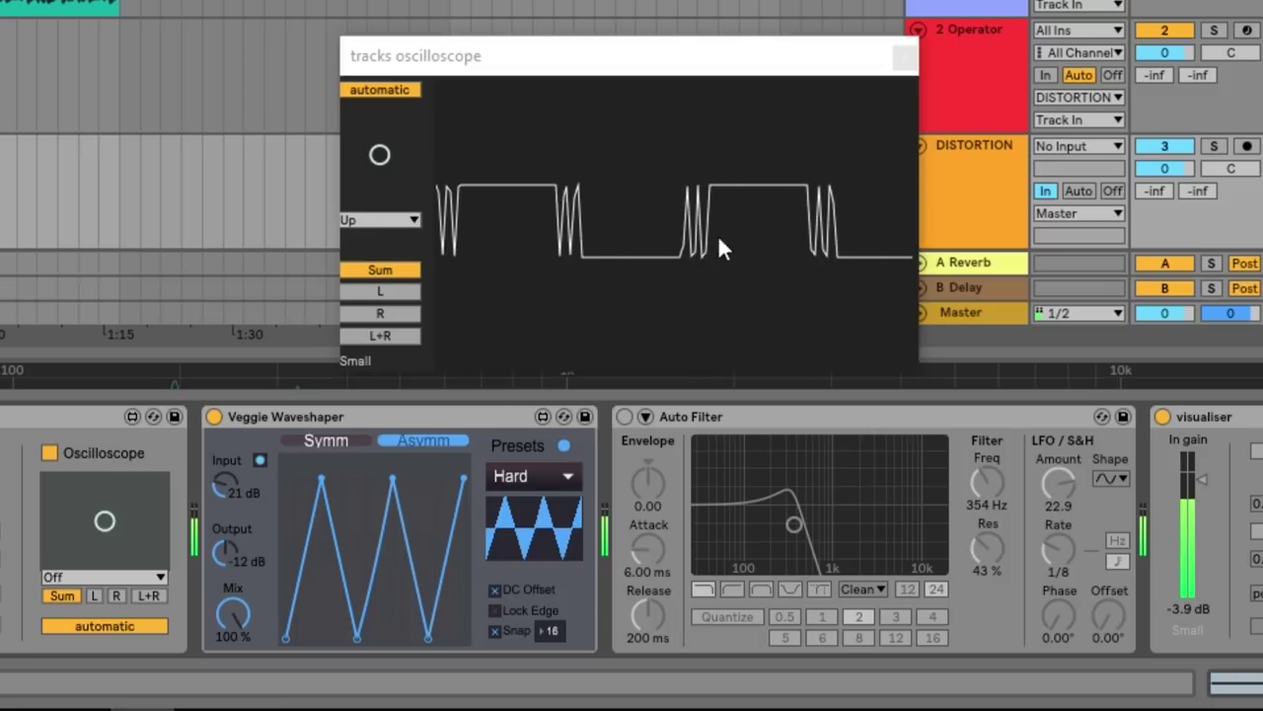